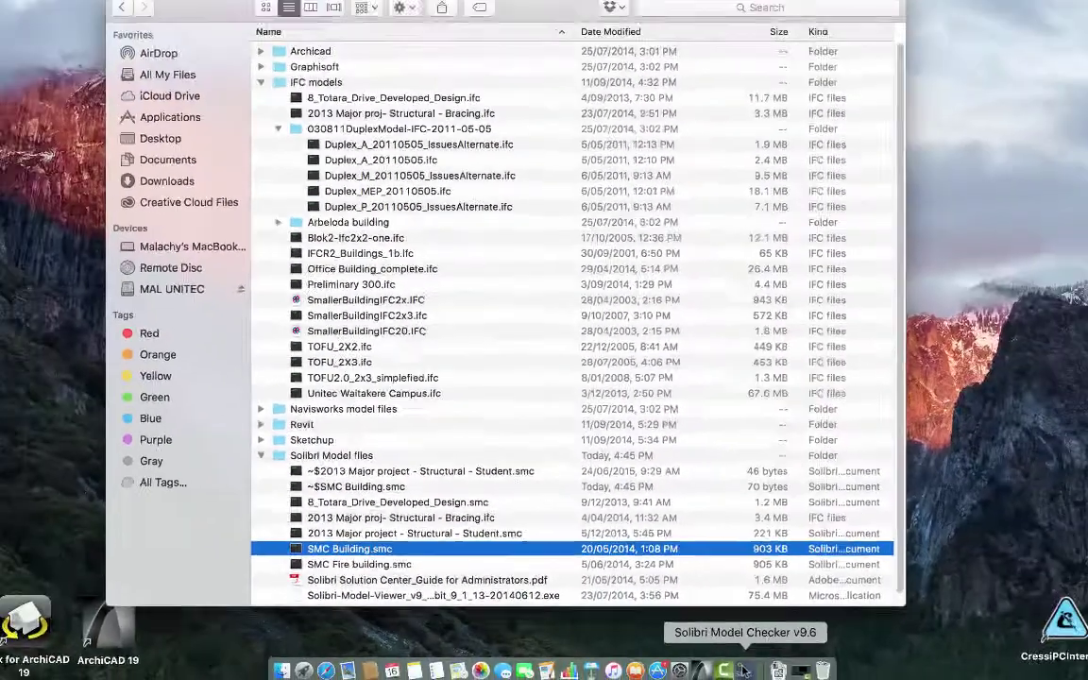
# Bring the opened SMC Building model to the front in Solibri Model Checker.
pyautogui.click(745, 670)
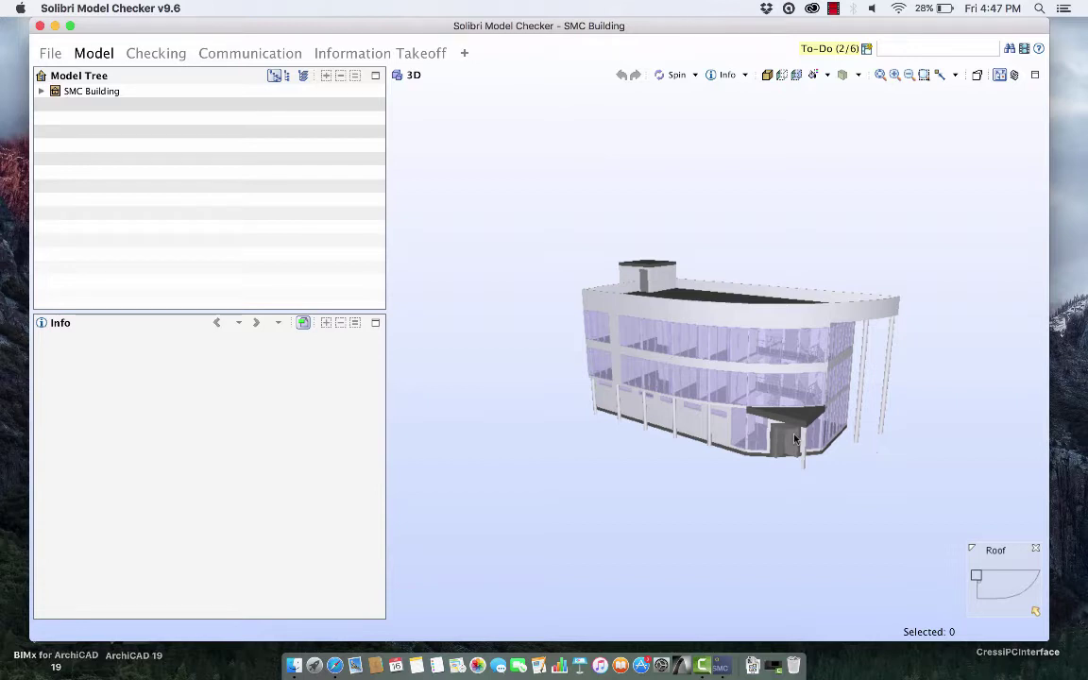
# Zoom in and out on the building's revolving door entrance.
pyautogui.scroll(-5, 793, 436)
pyautogui.scroll(3, 795, 440)
pyautogui.scroll(5, 796, 439)
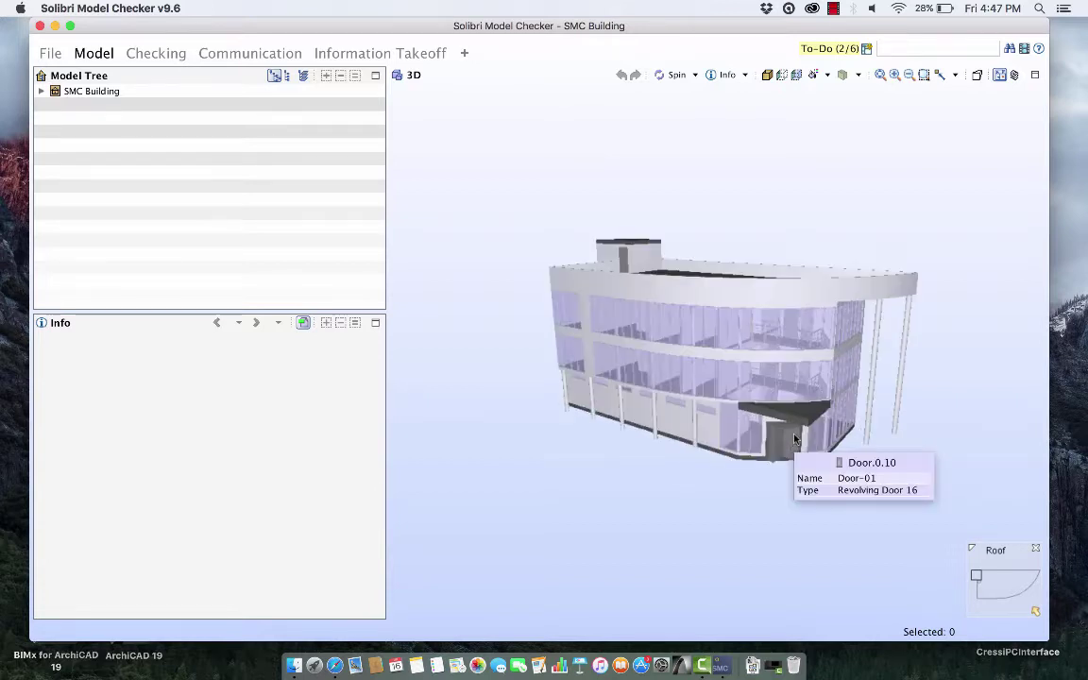
pyautogui.scroll(-2, 794, 438)
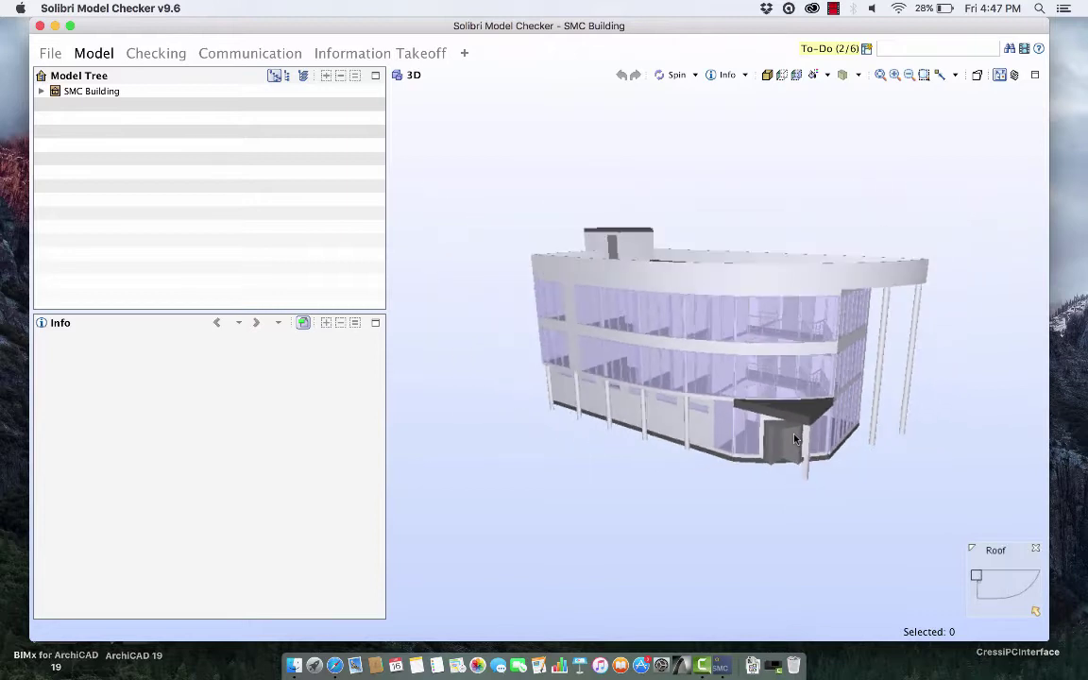
pyautogui.scroll(-1, 795, 439)
pyautogui.scroll(1, 795, 438)
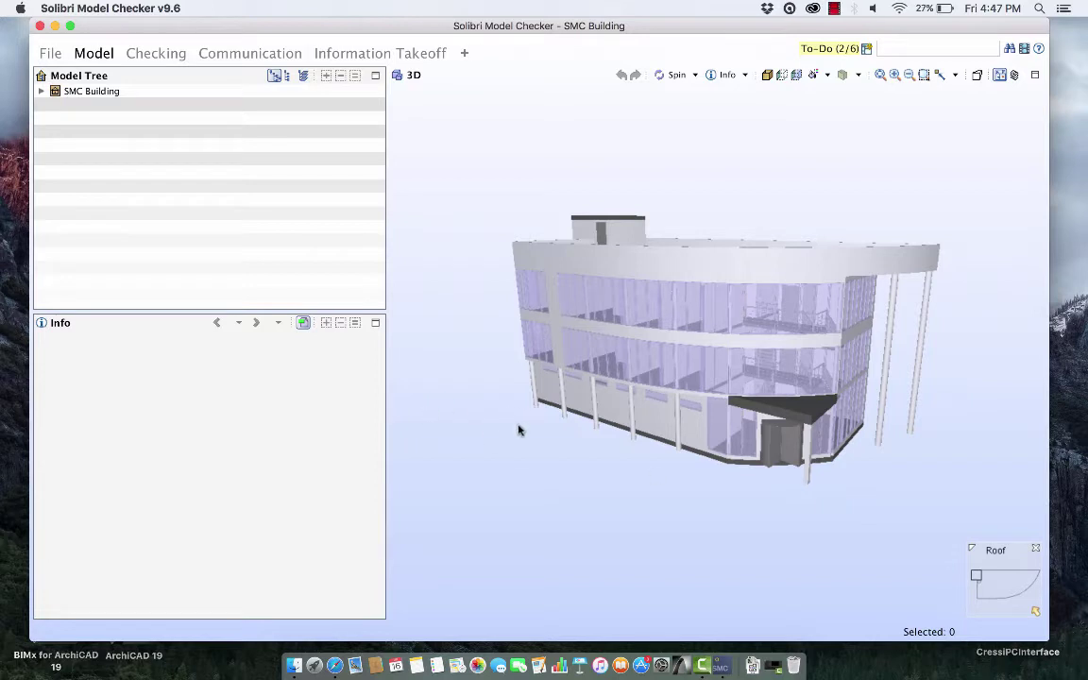
# Orbit the building to look down onto the dark roof surface from above.
pyautogui.moveTo(468, 229)
pyautogui.mouseDown()
pyautogui.moveTo(471, 269)
pyautogui.moveTo(439, 282)
pyautogui.moveTo(517, 282)
pyautogui.moveTo(634, 199)
pyautogui.moveTo(509, 196)
pyautogui.moveTo(481, 275)
pyautogui.mouseUp()
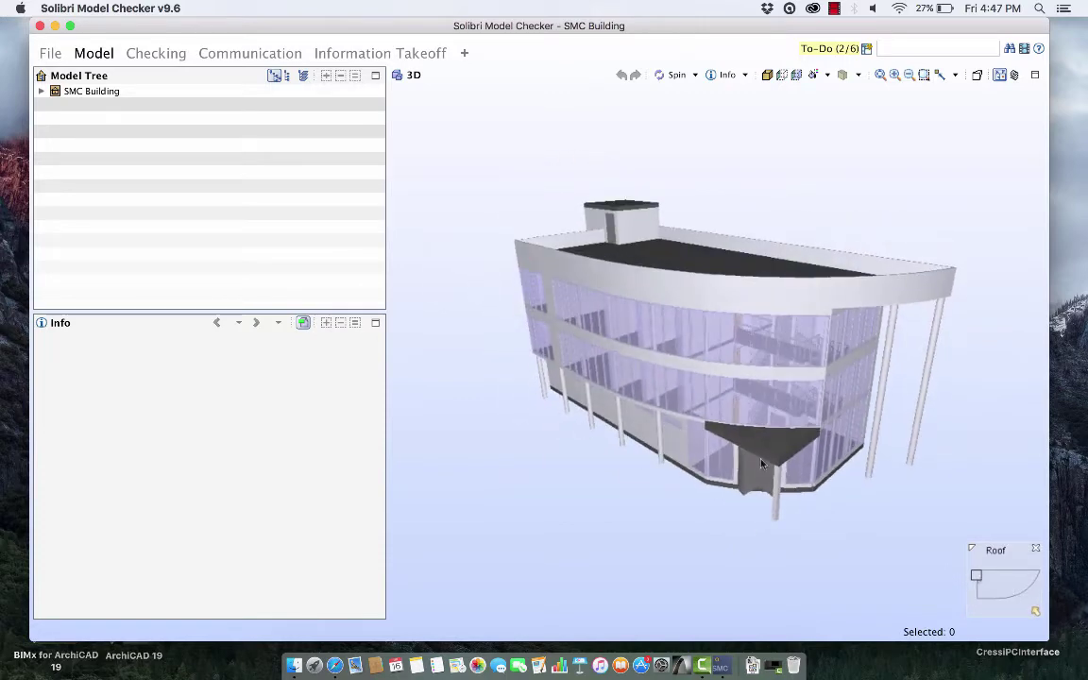
pyautogui.moveTo(778, 517)
pyautogui.mouseDown()
pyautogui.moveTo(666, 512)
pyautogui.moveTo(608, 451)
pyautogui.moveTo(681, 544)
pyautogui.moveTo(748, 522)
pyautogui.mouseUp()
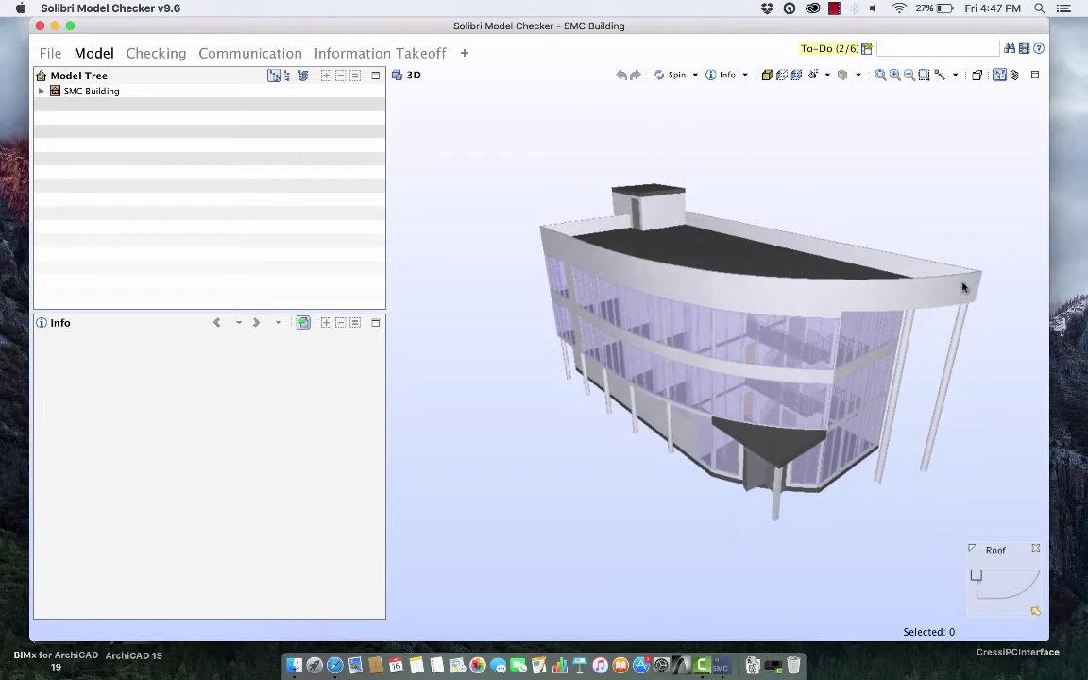
pyautogui.moveTo(963, 284)
pyautogui.mouseDown()
pyautogui.moveTo(870, 282)
pyautogui.moveTo(945, 290)
pyautogui.moveTo(966, 218)
pyautogui.mouseUp()
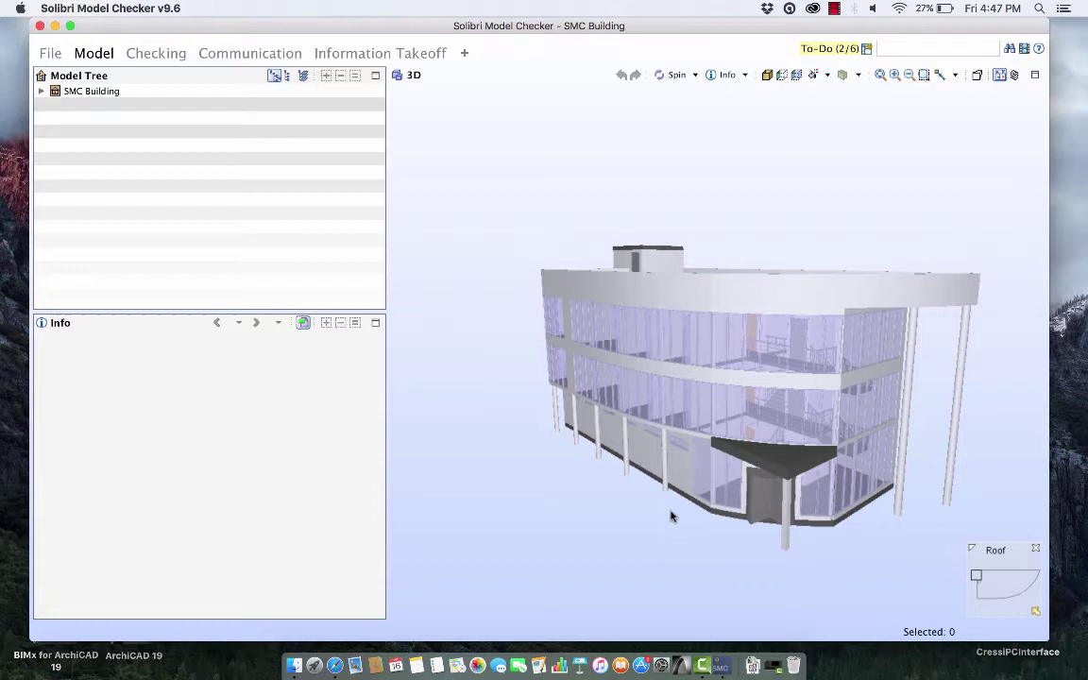
pyautogui.moveTo(677, 412); pyautogui.dragTo(749, 459)
pyautogui.moveTo(749, 458)
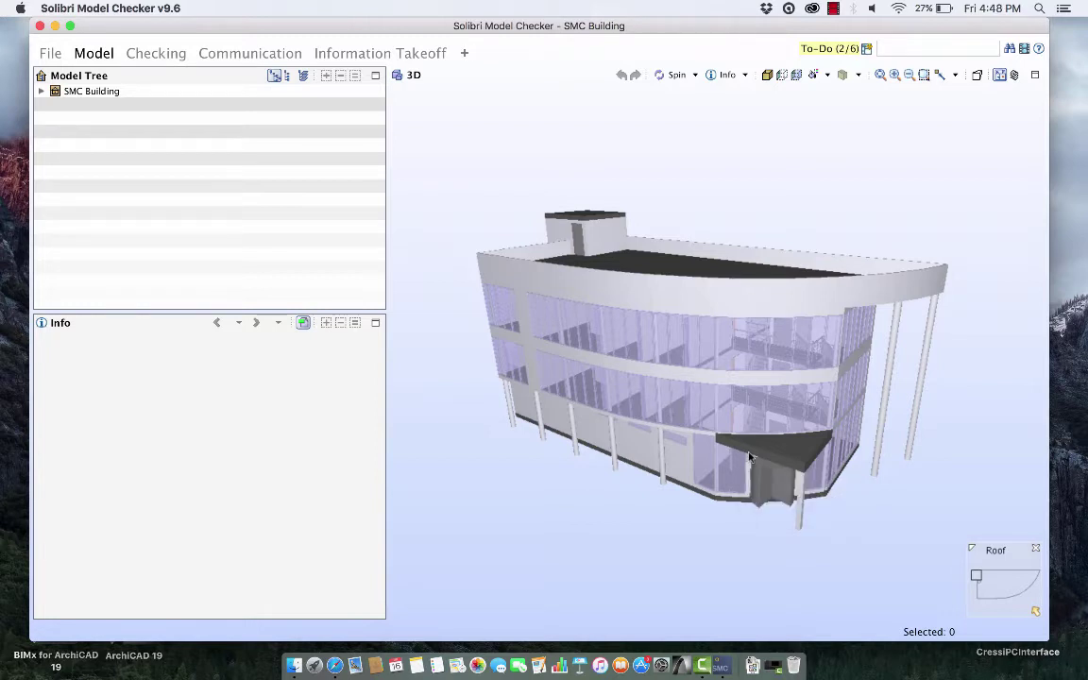
pyautogui.moveTo(743, 391); pyautogui.dragTo(749, 463)
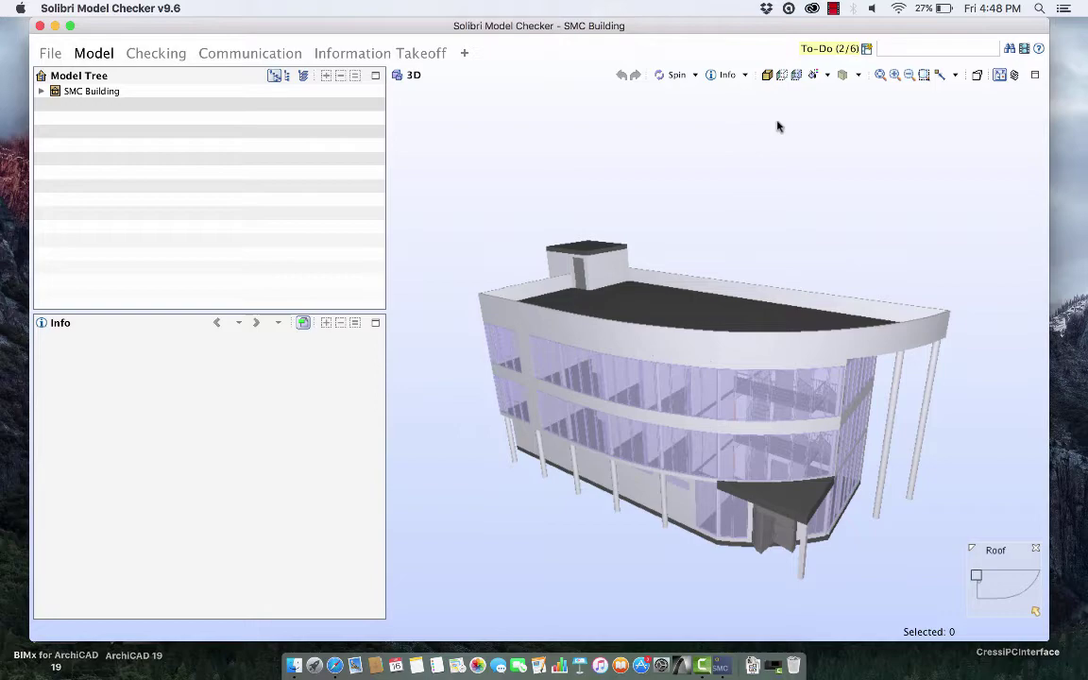
pyautogui.moveTo(720, 29); pyautogui.dragTo(728, 29)
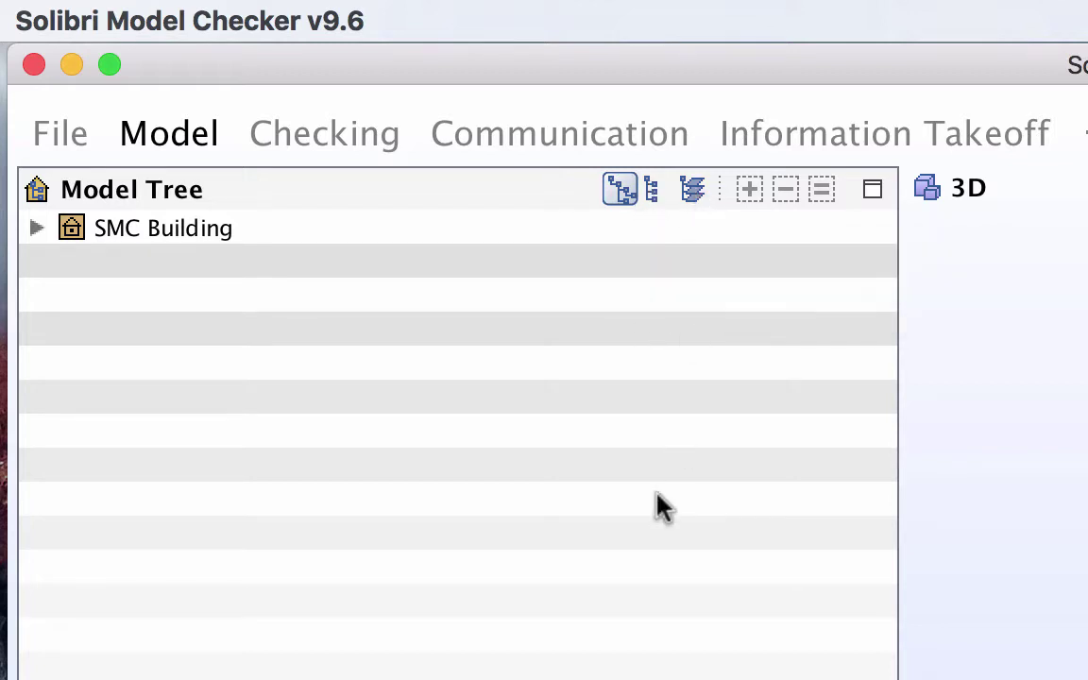
# Expand SMC Building > Default Site > SMC Building and select the Ground floor storey.
pyautogui.click(35, 228)
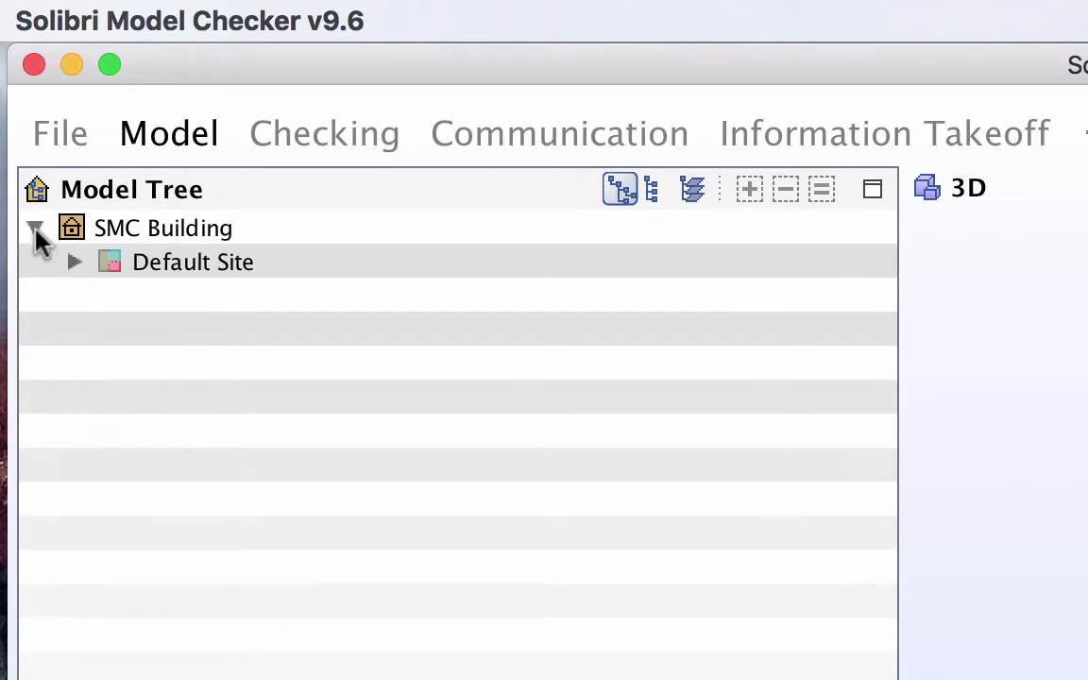
pyautogui.click(72, 261)
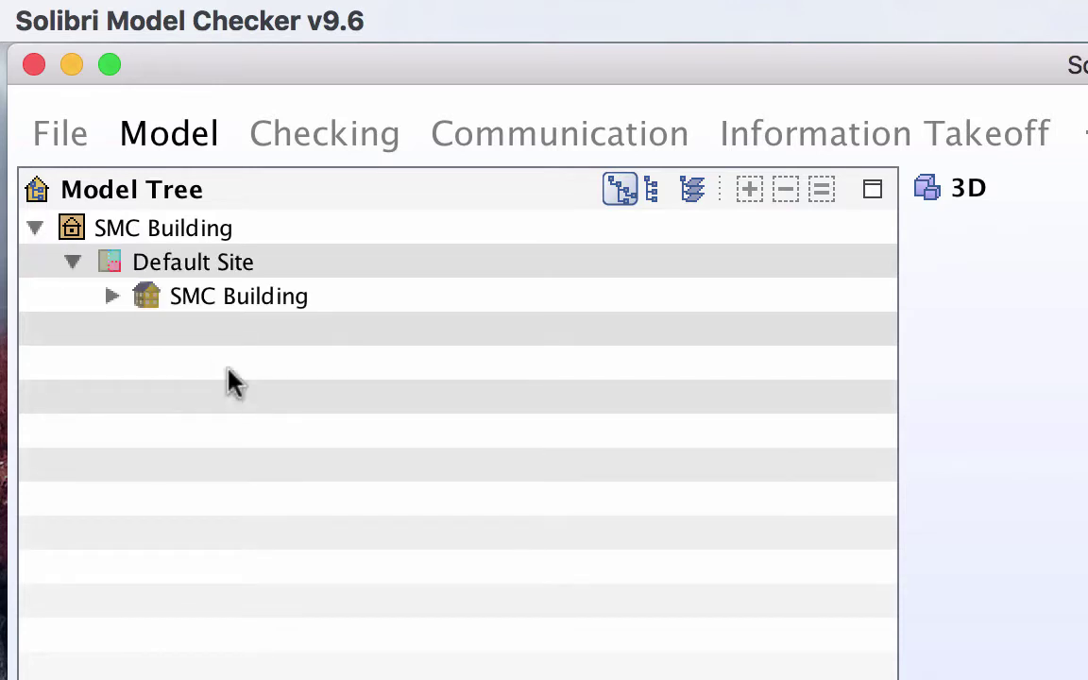
pyautogui.click(110, 297)
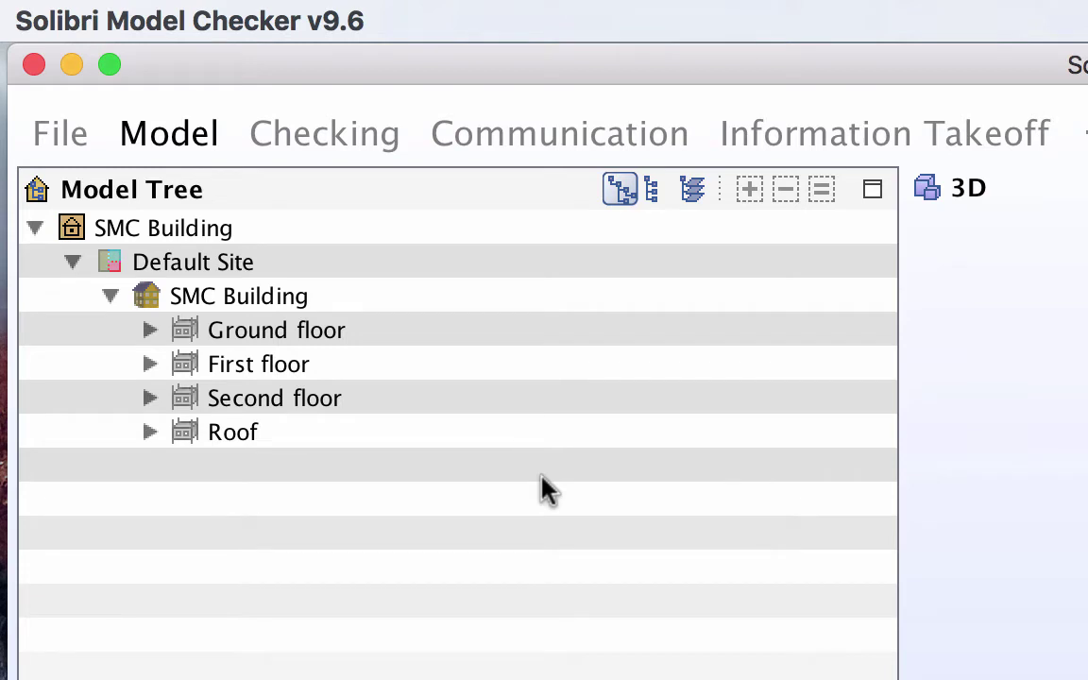
pyautogui.click(331, 337)
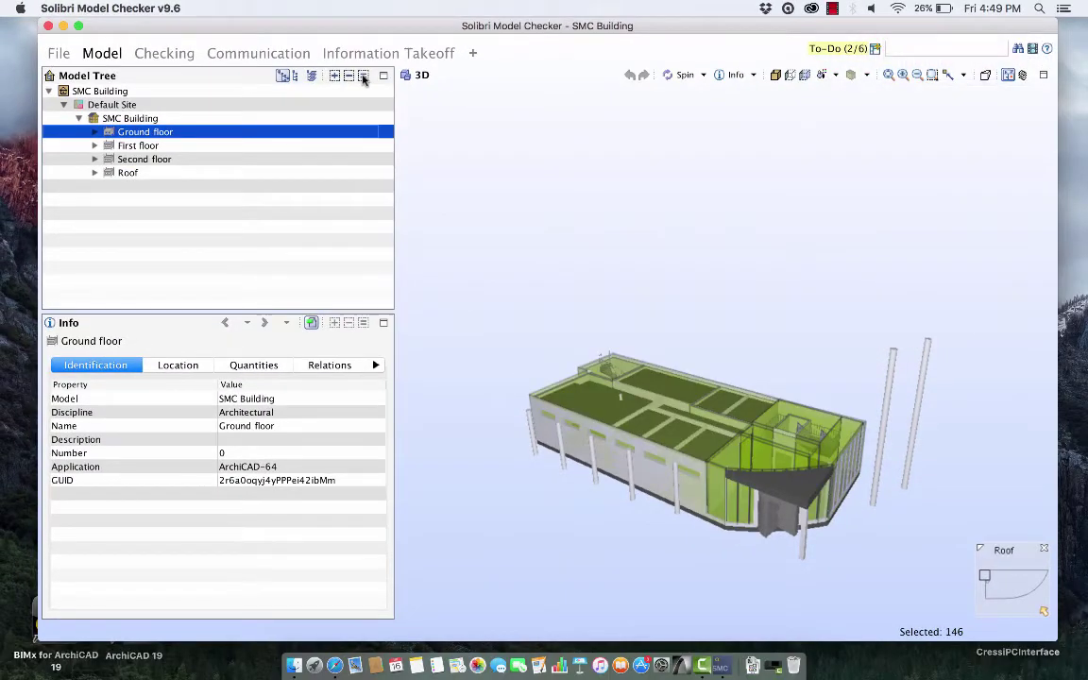
# Orbit and zoom around the highlighted ground floor from side-on and higher views.
pyautogui.moveTo(490, 444); pyautogui.dragTo(554, 481)
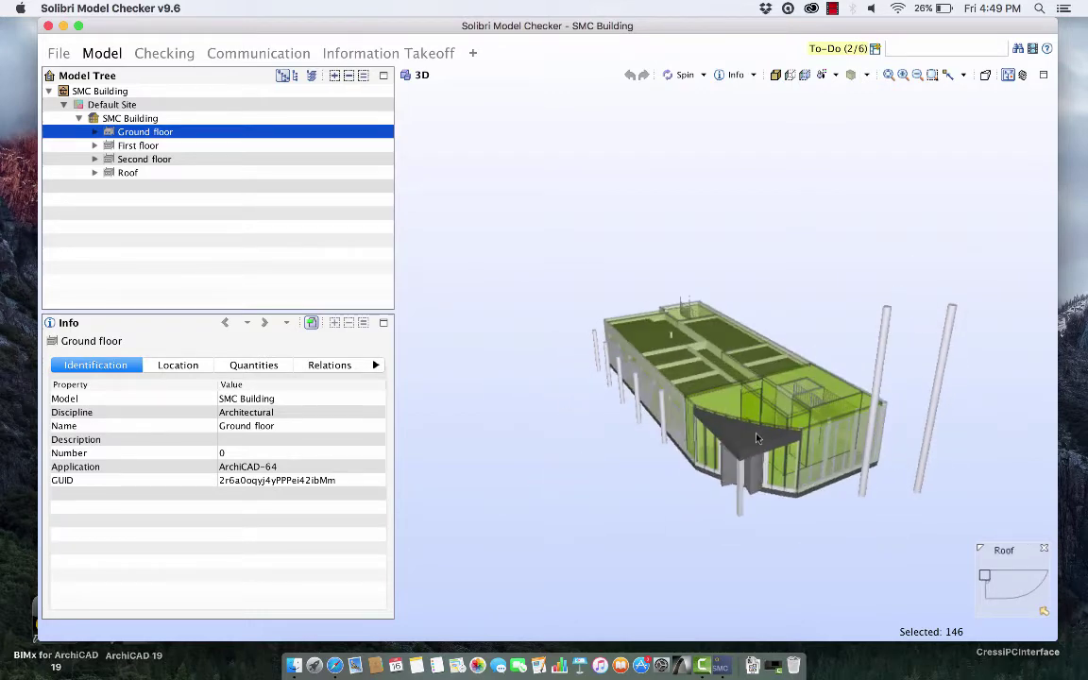
pyautogui.scroll(-3, 756, 437)
pyautogui.scroll(8, 751, 437)
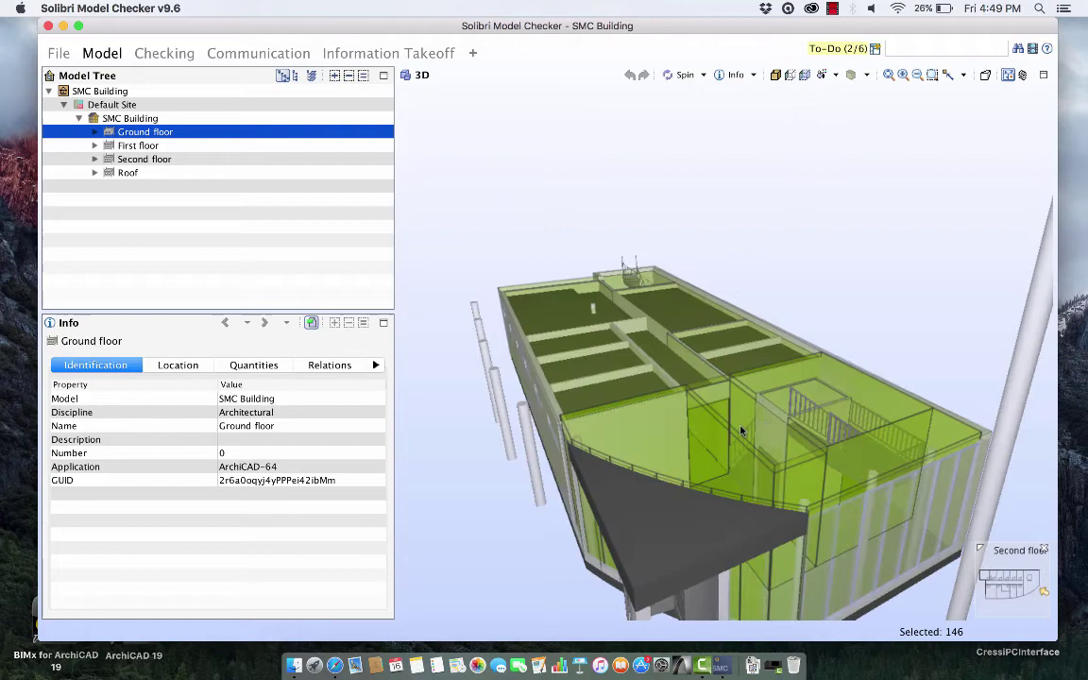
pyautogui.moveTo(741, 430)
pyautogui.mouseDown()
pyautogui.moveTo(767, 343)
pyautogui.moveTo(667, 383)
pyautogui.moveTo(788, 295)
pyautogui.moveTo(721, 247)
pyautogui.moveTo(736, 357)
pyautogui.moveTo(807, 304)
pyautogui.moveTo(626, 363)
pyautogui.moveTo(890, 355)
pyautogui.mouseUp()
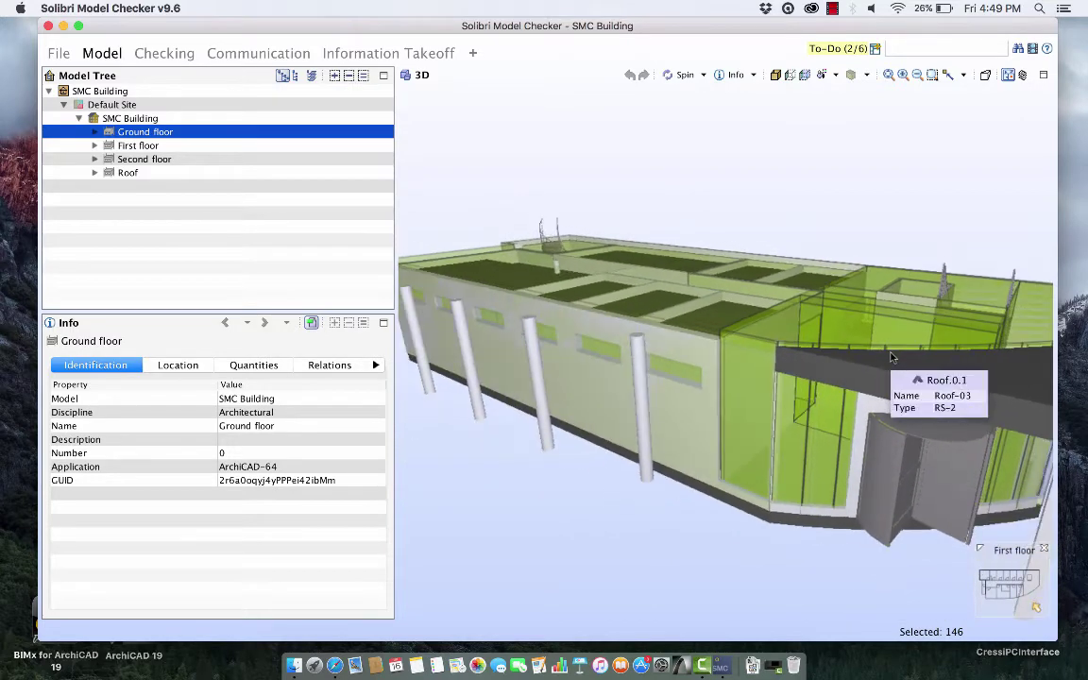
pyautogui.scroll(-5, 891, 356)
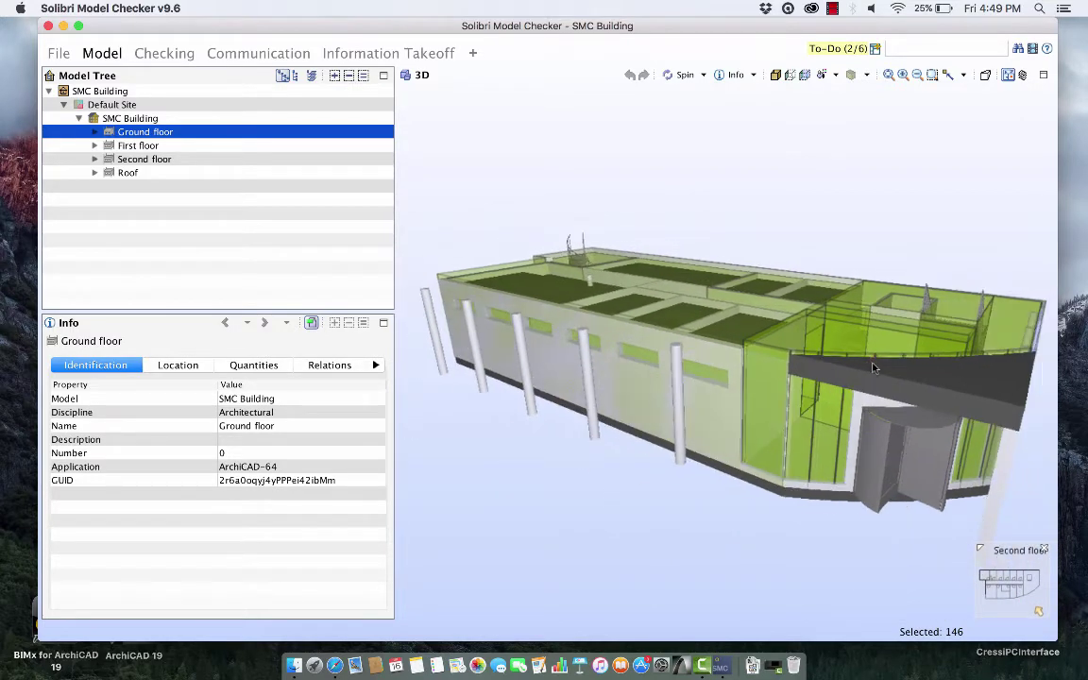
pyautogui.moveTo(863, 371)
pyautogui.mouseDown()
pyautogui.moveTo(798, 412)
pyautogui.moveTo(579, 399)
pyautogui.mouseUp()
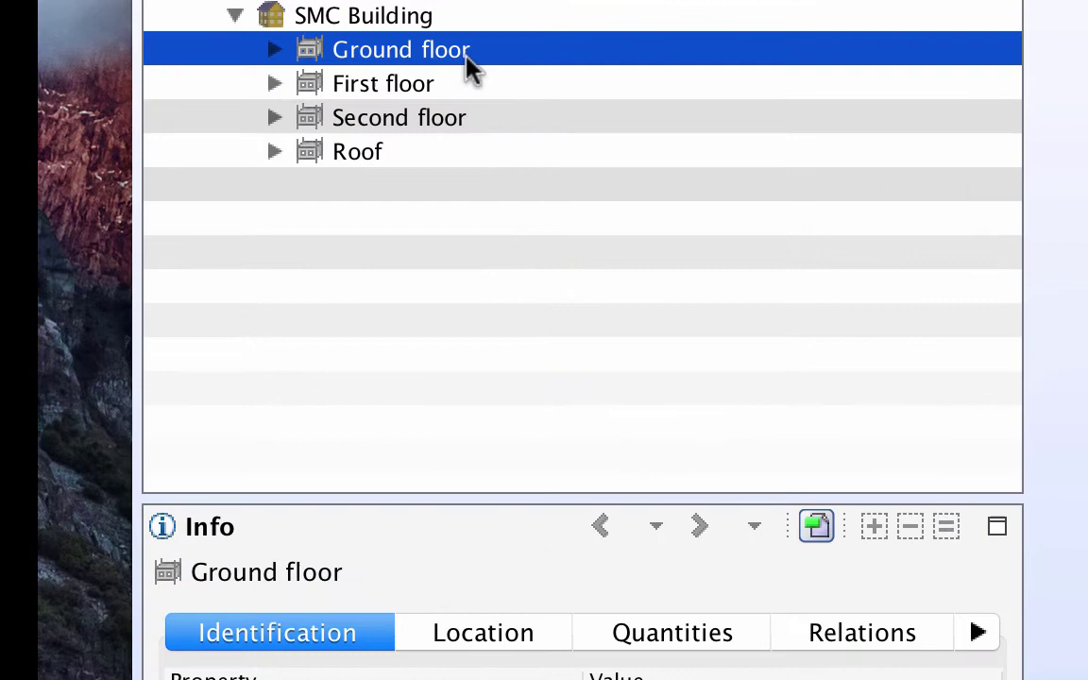
# List the Ground floor's element categories and hide its Suspended Ceiling group.
pyautogui.click(274, 50)
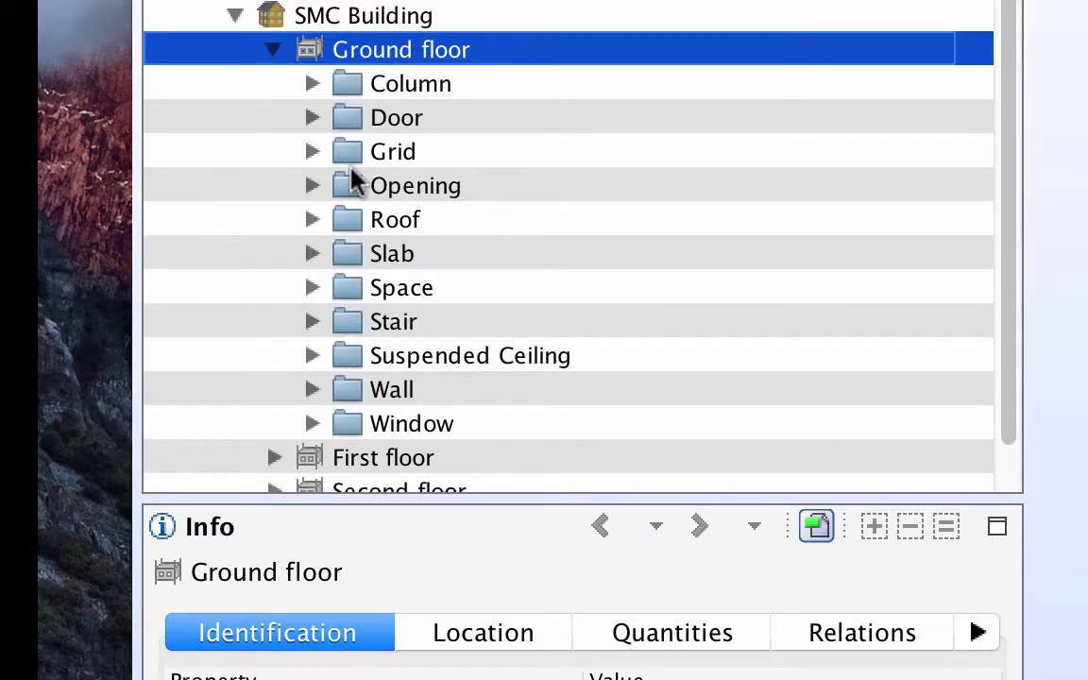
pyautogui.click(418, 295)
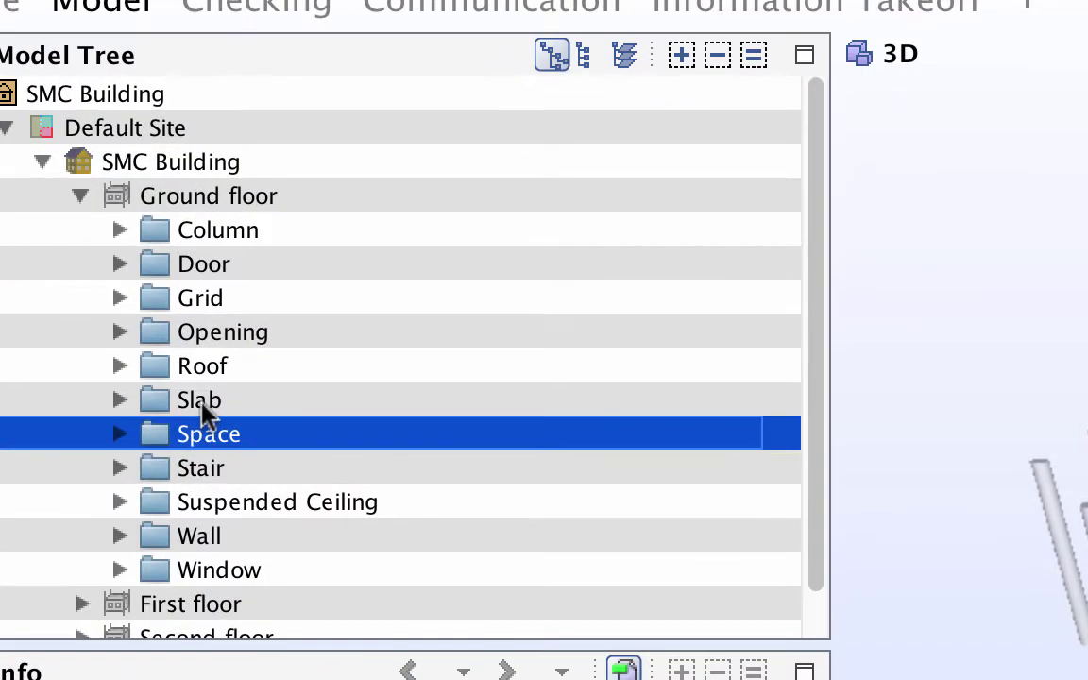
pyautogui.click(202, 404)
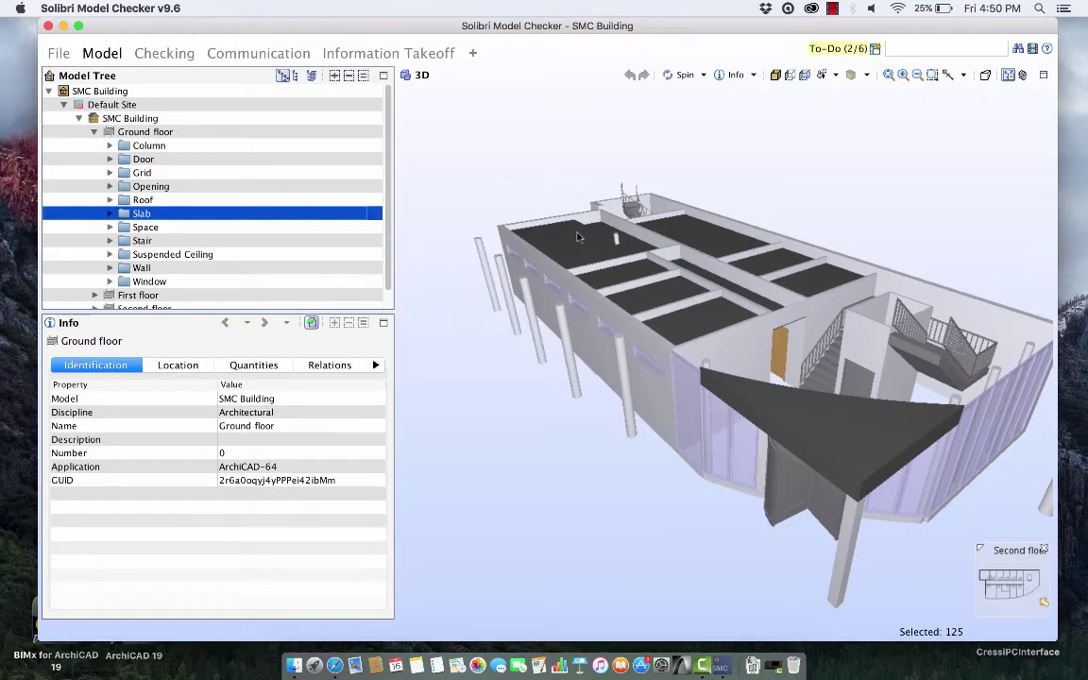
pyautogui.moveTo(577, 243)
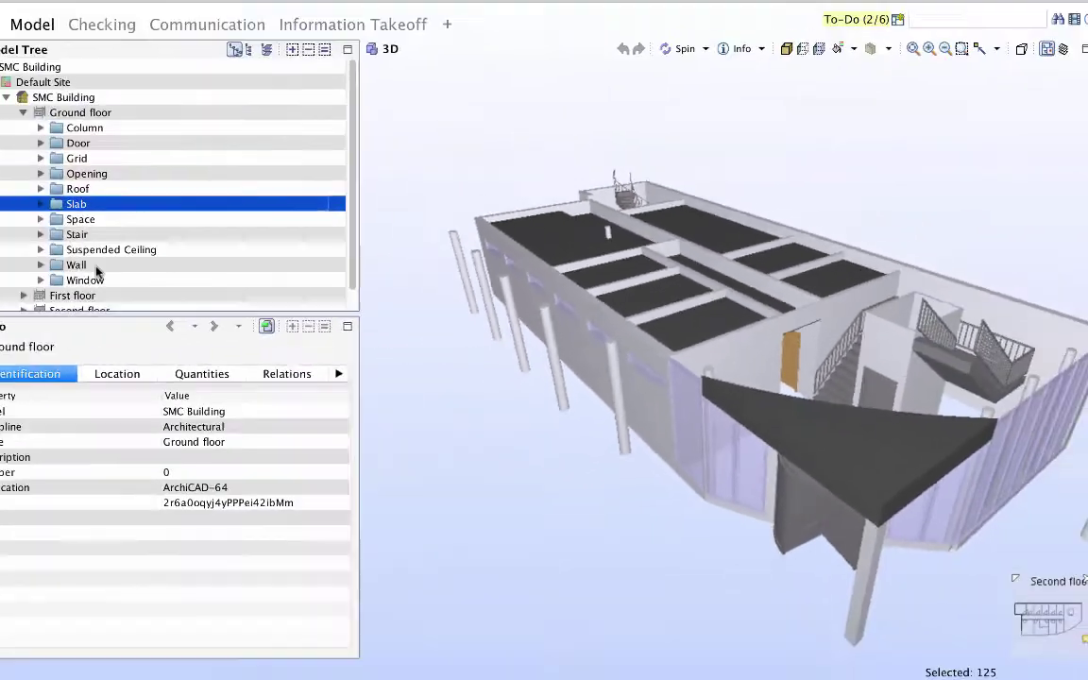
pyautogui.click(96, 249)
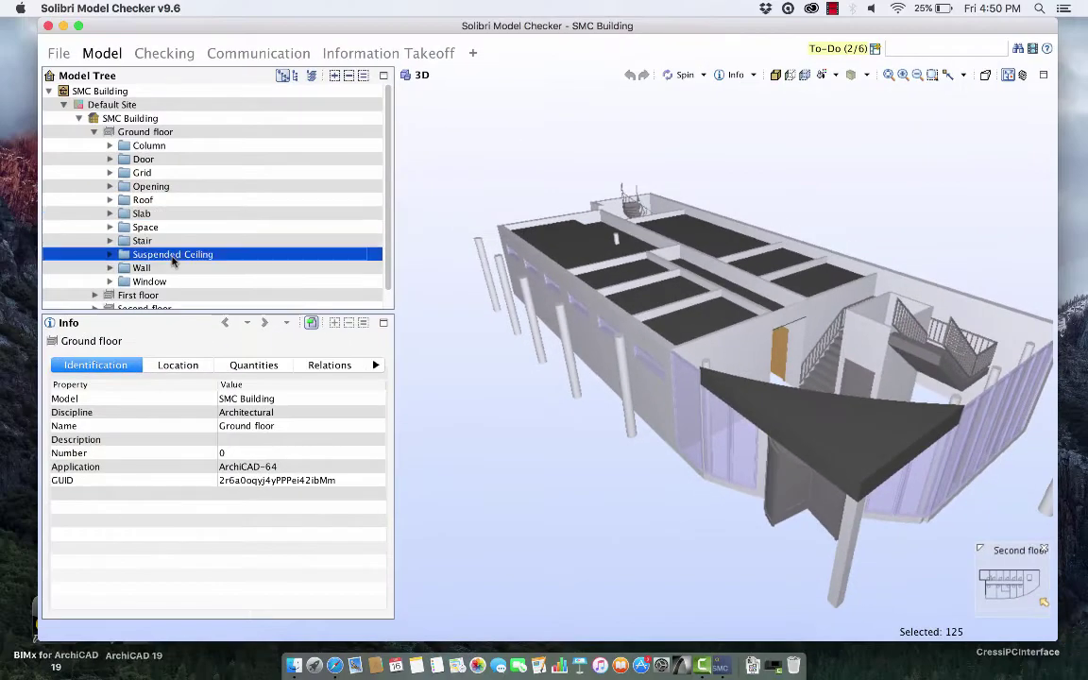
pyautogui.click(350, 76)
pyautogui.moveTo(712, 354); pyautogui.dragTo(782, 318)
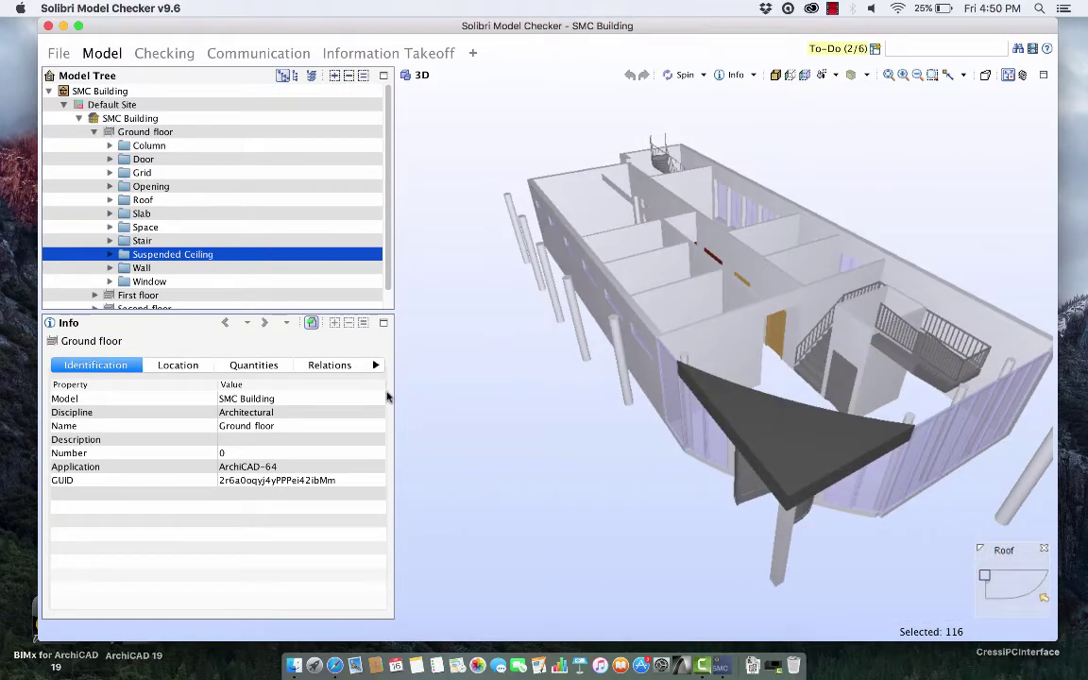
# Show the ground floor slabs in 3D and orbit to inspect them from lower angles.
pyautogui.click(142, 214)
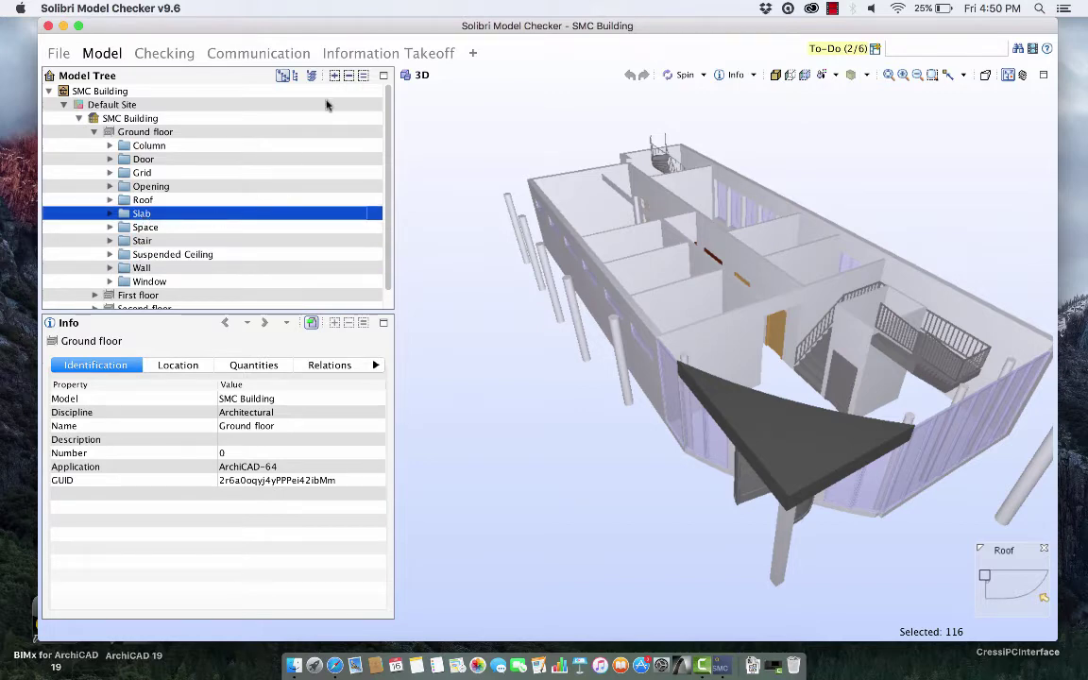
pyautogui.click(300, 75)
pyautogui.moveTo(465, 500); pyautogui.dragTo(529, 376)
pyautogui.moveTo(860, 558); pyautogui.dragTo(699, 458)
pyautogui.moveTo(797, 555); pyautogui.dragTo(854, 556)
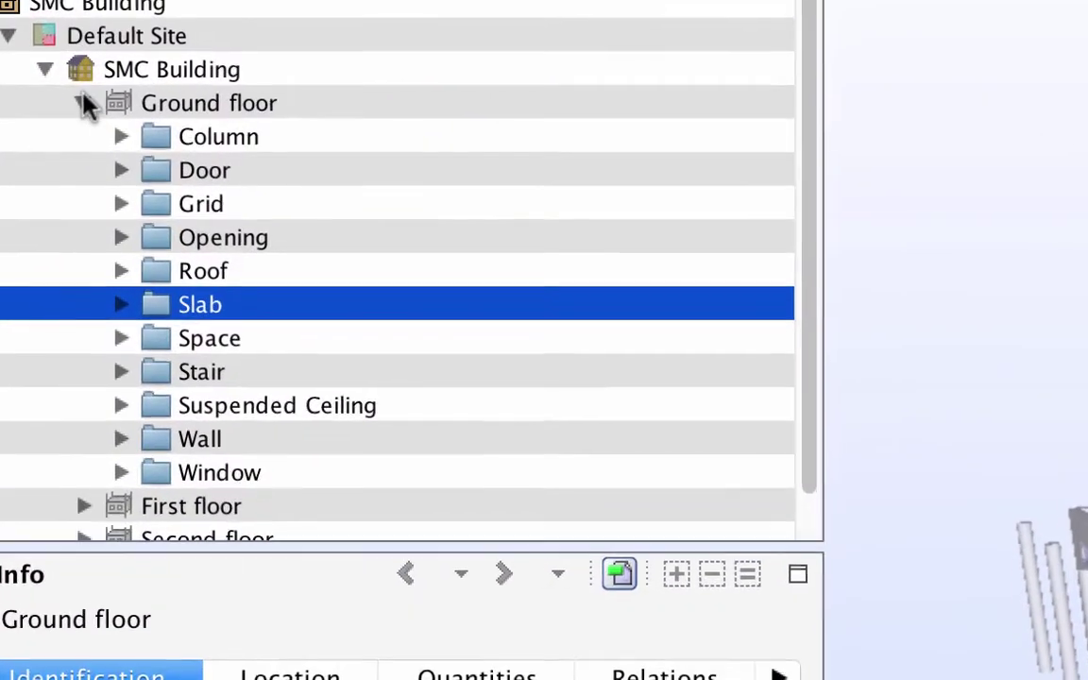
# Collapse Ground floor and show the Roof storey above the building.
pyautogui.click(84, 103)
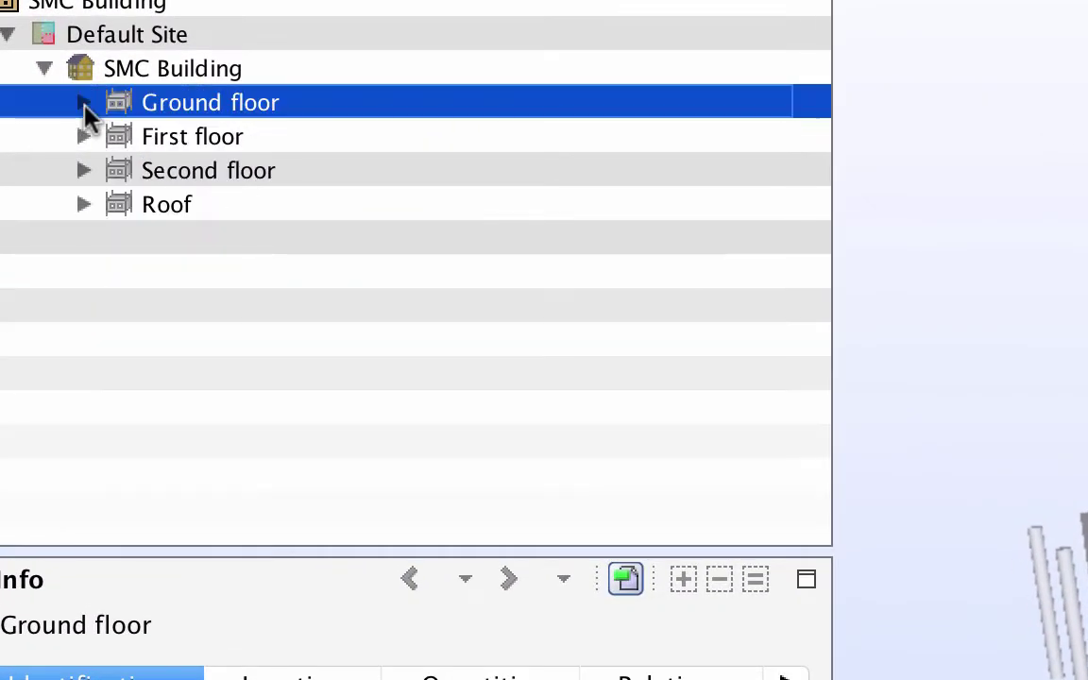
pyautogui.click(157, 208)
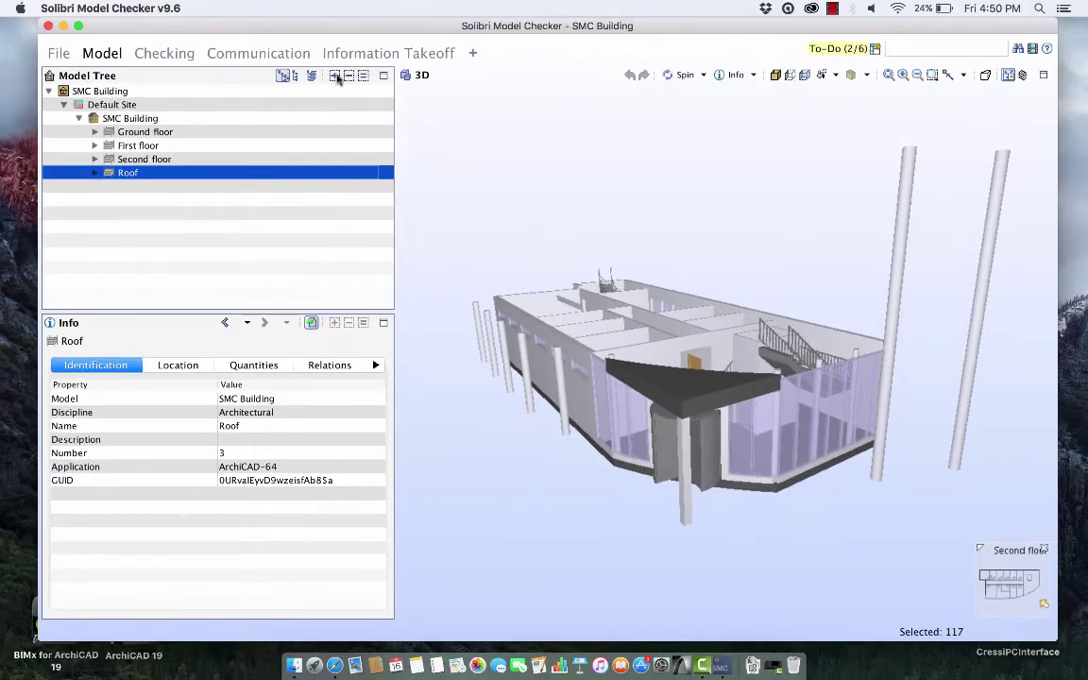
pyautogui.click(300, 73)
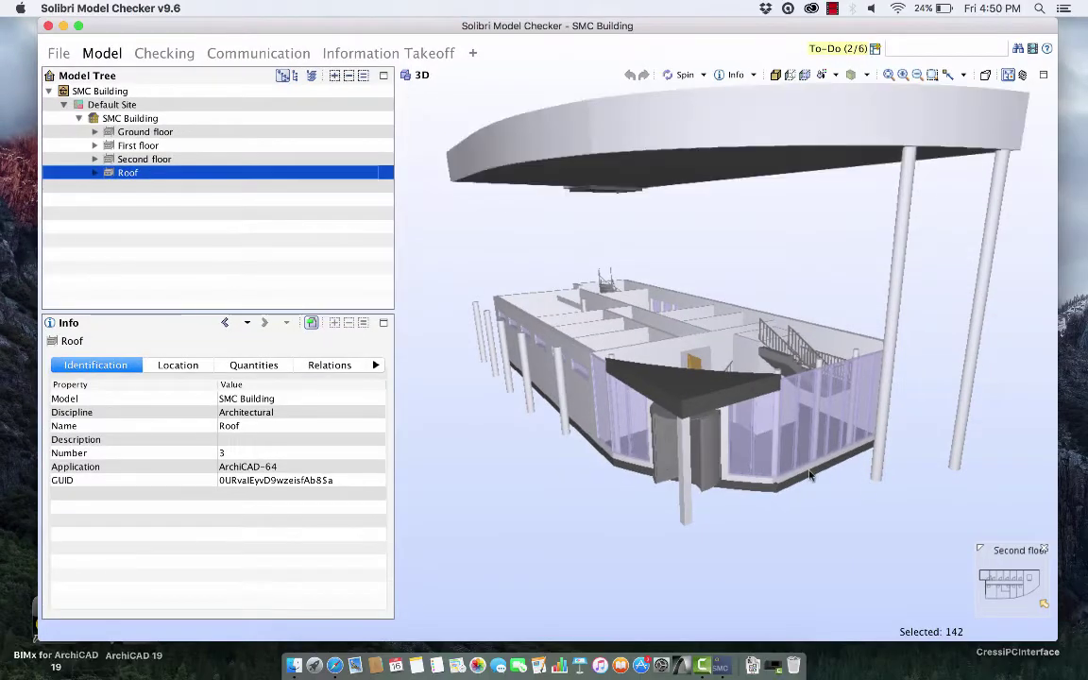
pyautogui.moveTo(772, 468); pyautogui.dragTo(802, 513)
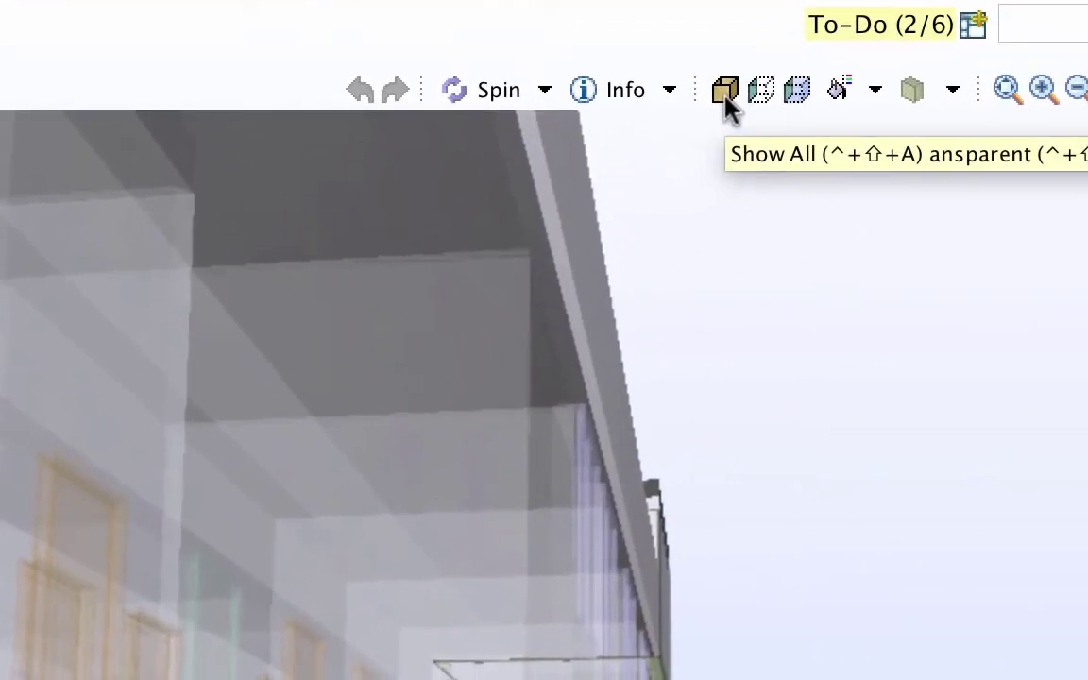
# Show all hidden elements and switch to the Top Front Right viewpoint overview.
pyautogui.click(725, 94)
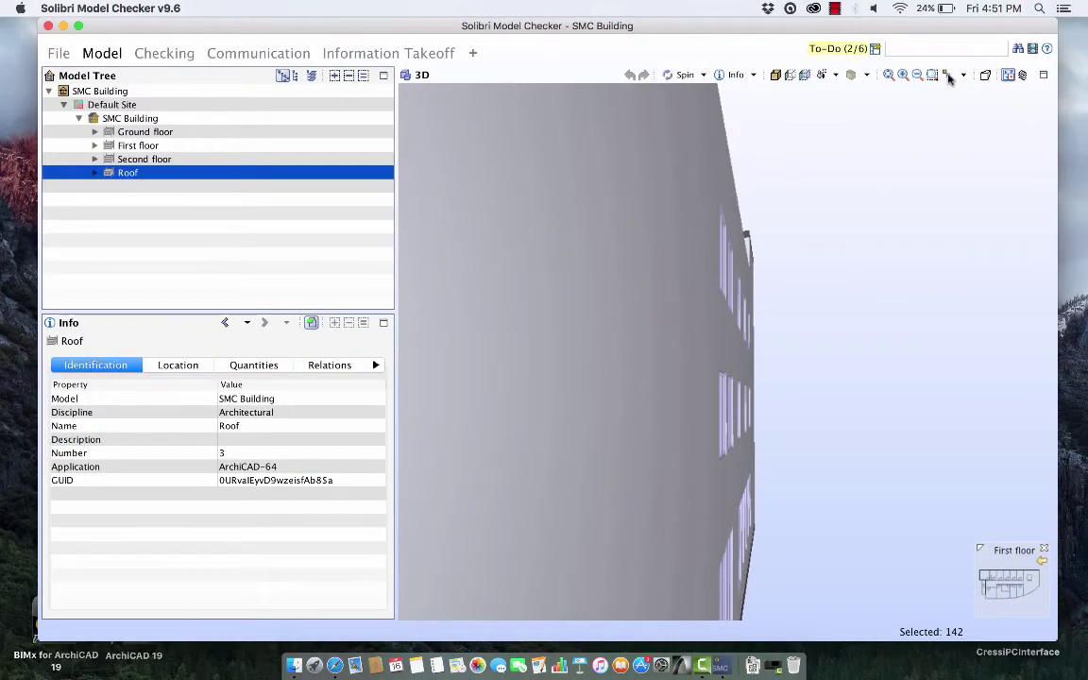
pyautogui.click(948, 75)
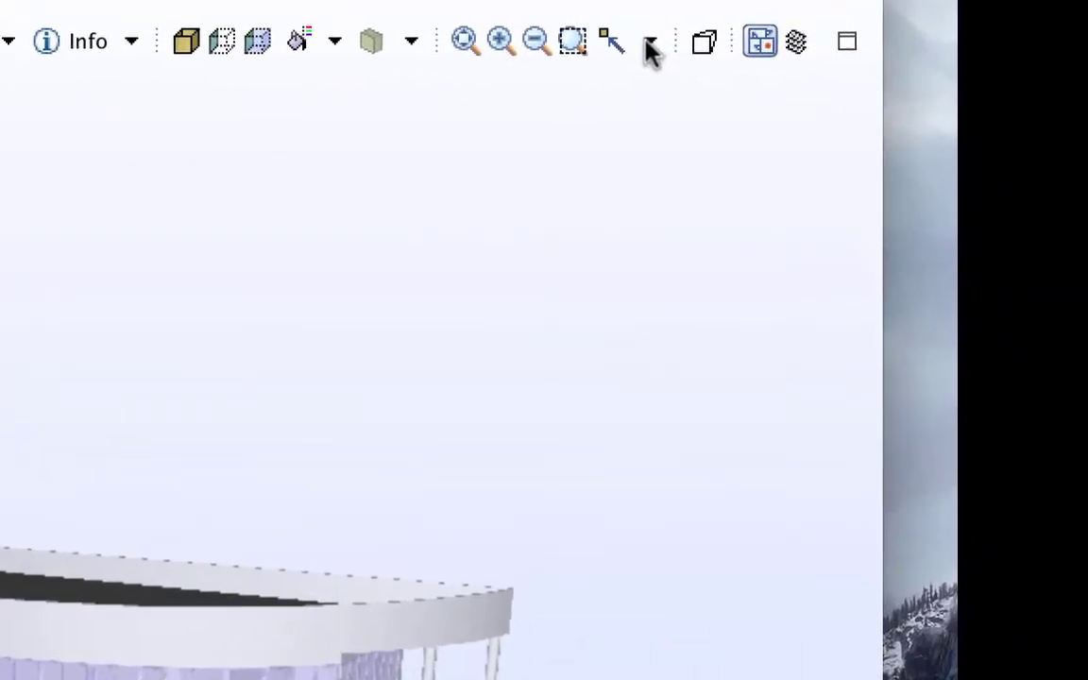
pyautogui.click(964, 76)
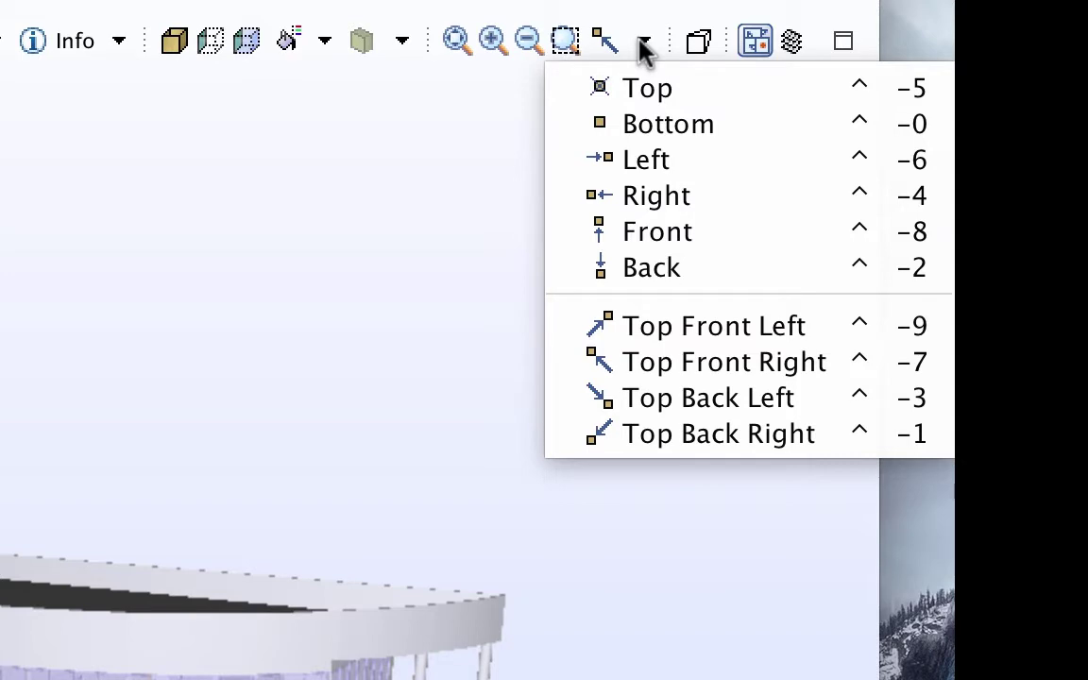
pyautogui.click(468, 163)
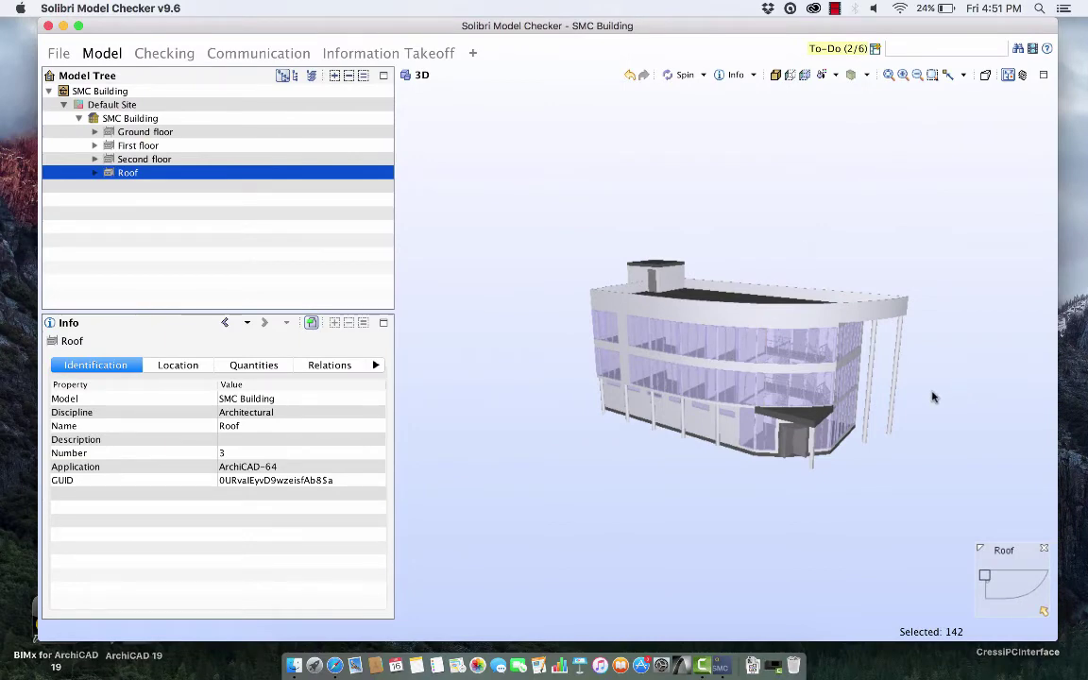
pyautogui.moveTo(931, 394); pyautogui.dragTo(851, 350)
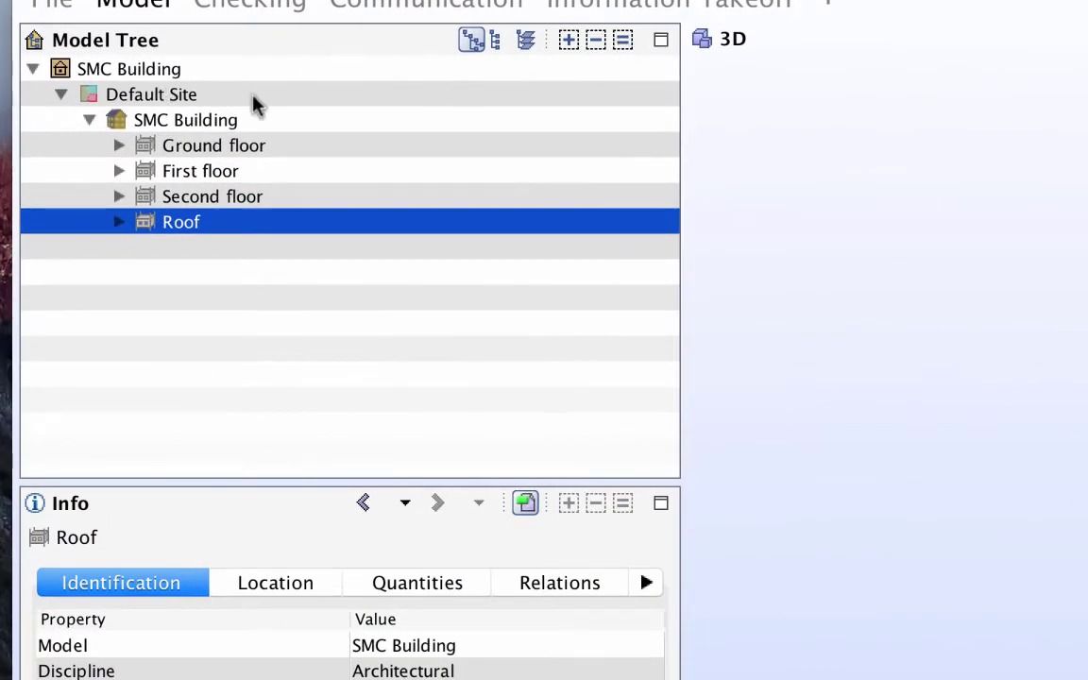
# Group the Model Tree by component type and show only the columns.
pyautogui.click(498, 43)
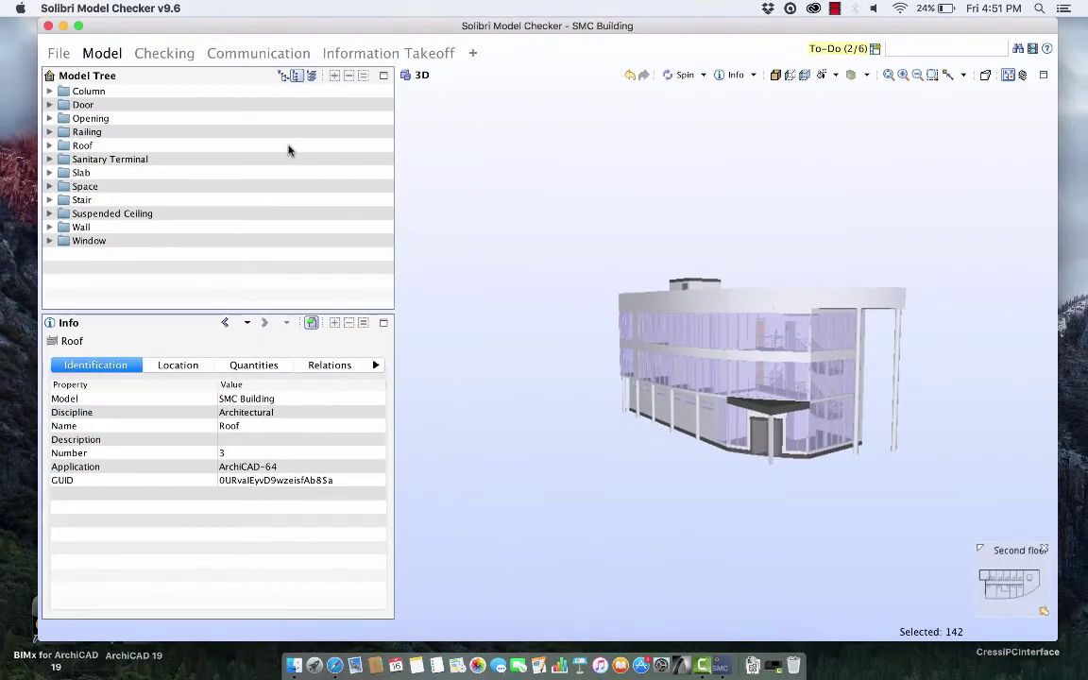
pyautogui.moveTo(410, 180); pyautogui.dragTo(410, 257)
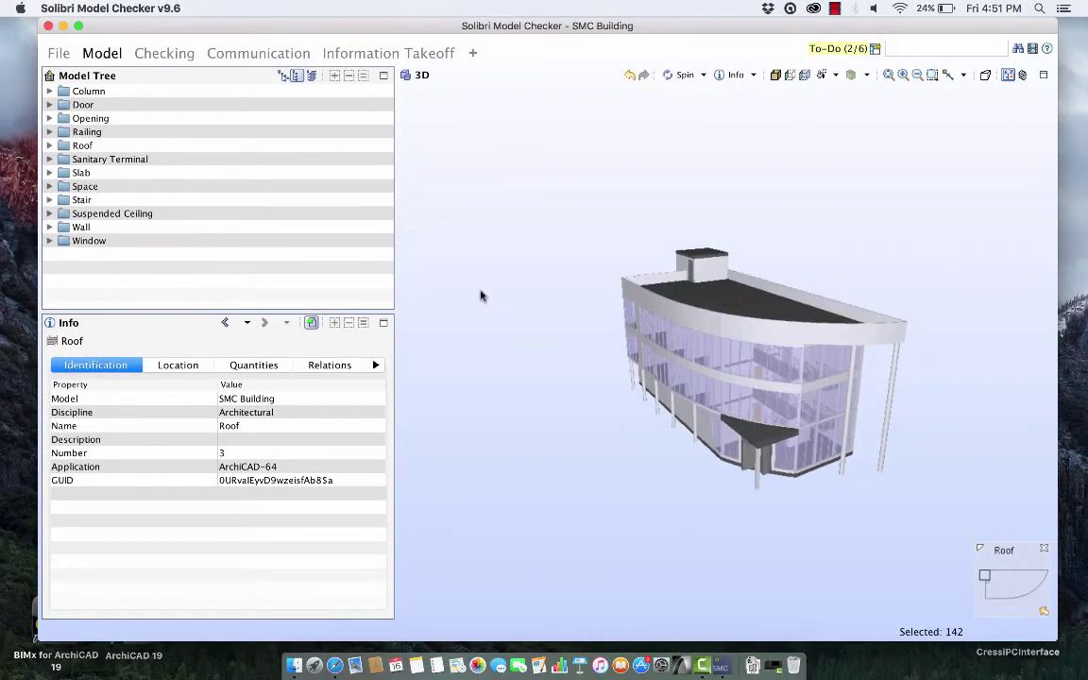
pyautogui.click(91, 92)
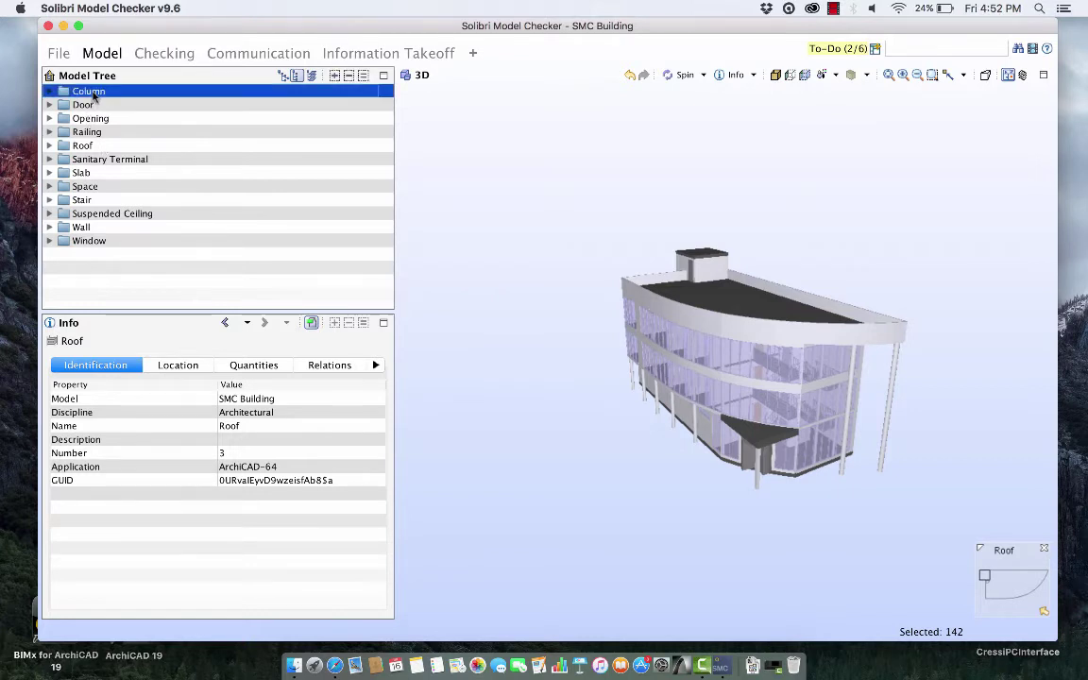
pyautogui.click(333, 74)
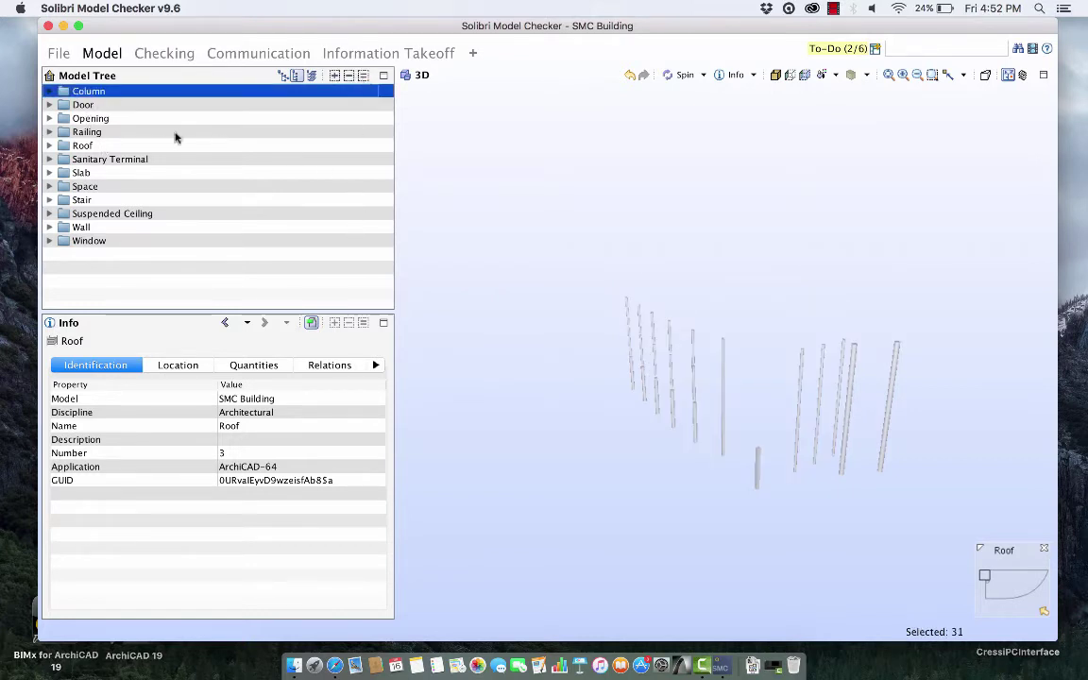
# Add the Railing, Sanitary Terminal and Slab groups to the 3D view.
pyautogui.click(94, 133)
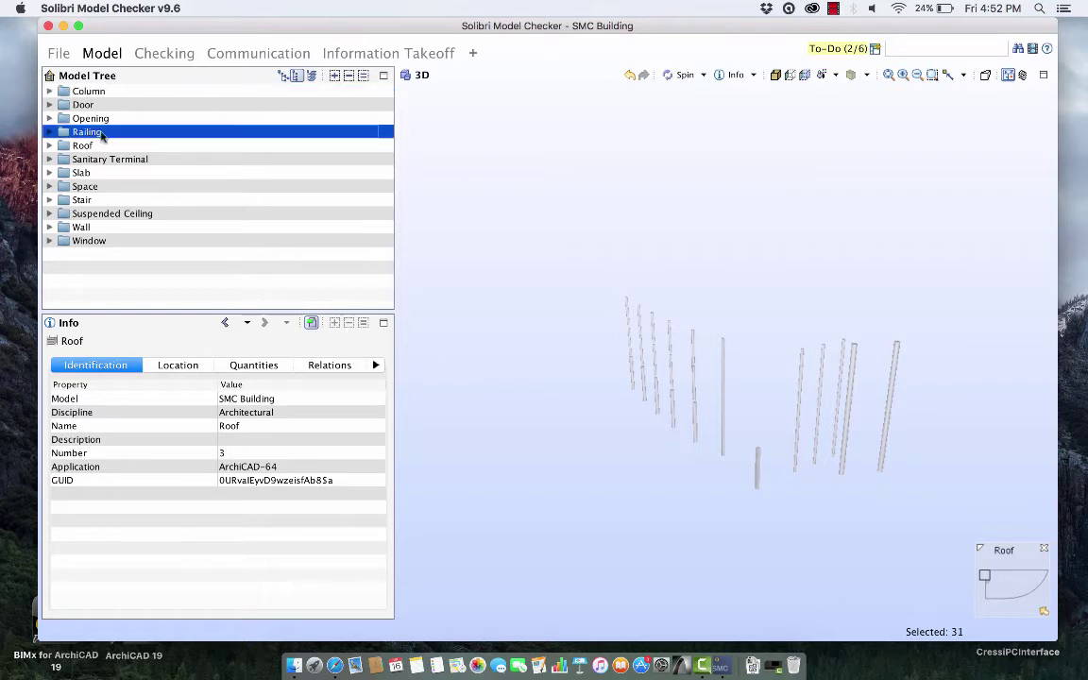
pyautogui.click(307, 73)
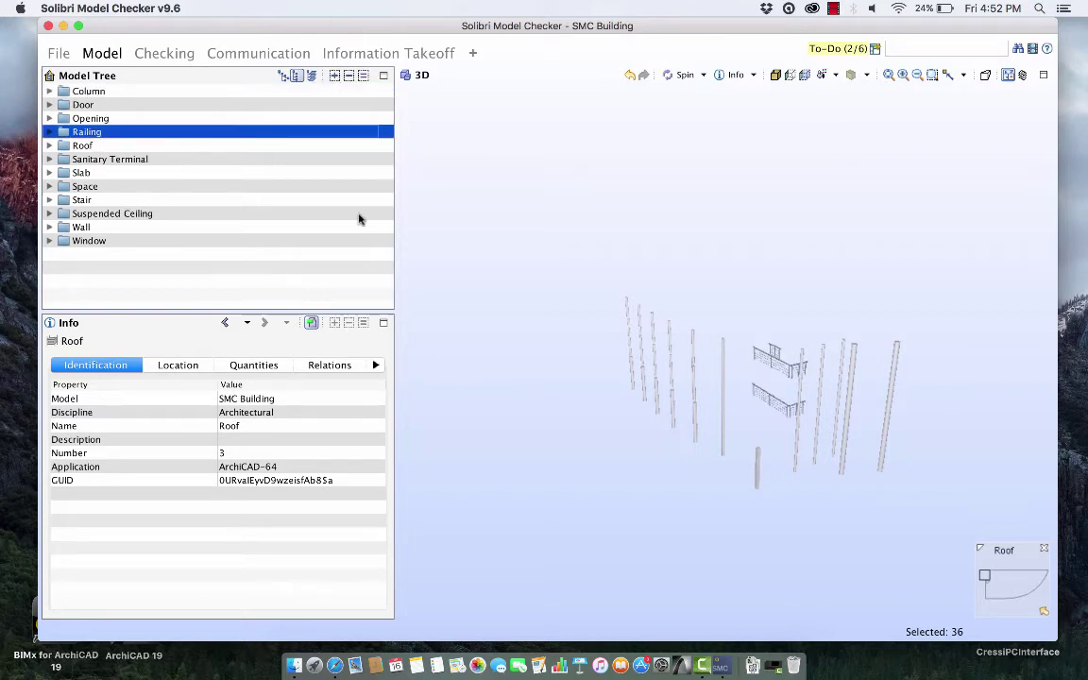
pyautogui.click(126, 160)
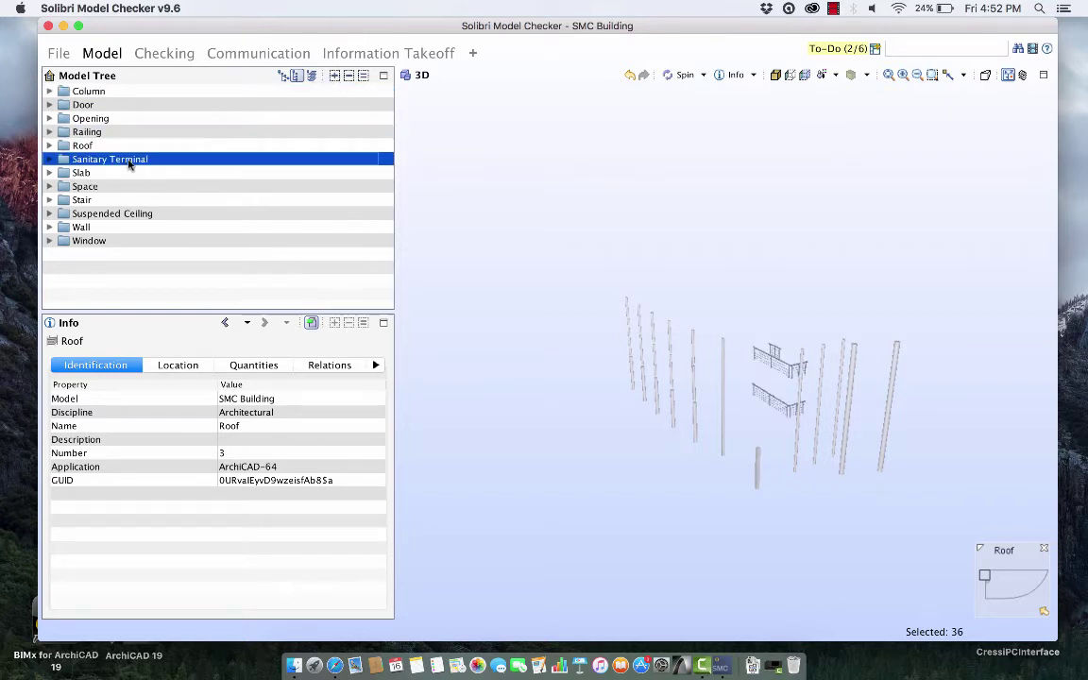
pyautogui.click(307, 73)
pyautogui.click(79, 172)
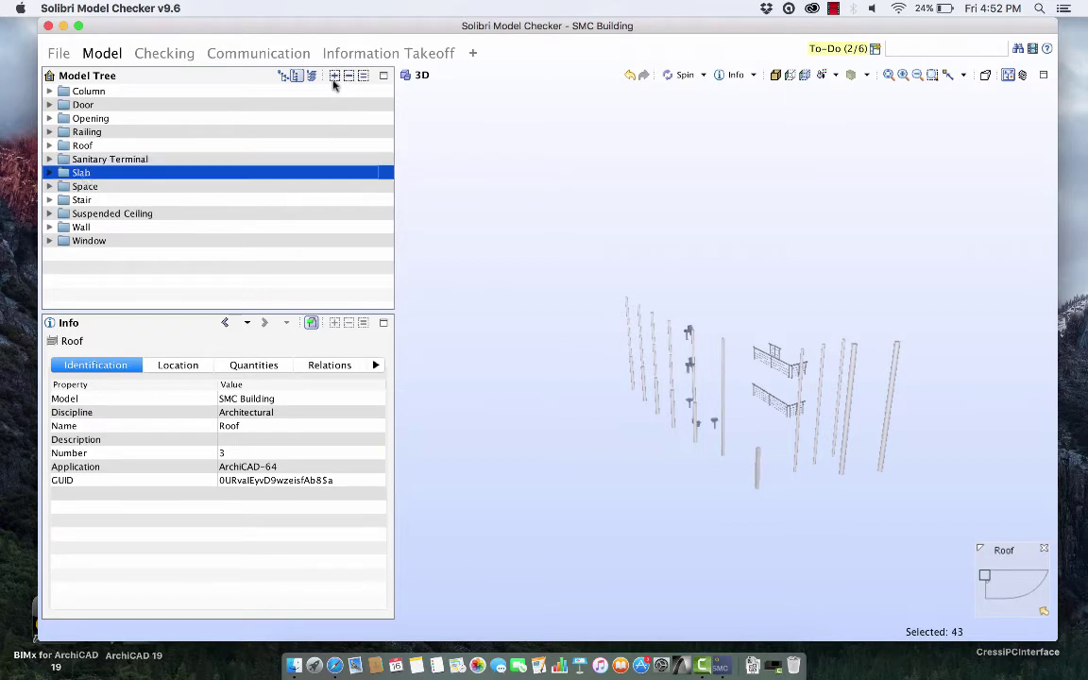
pyautogui.click(303, 75)
pyautogui.moveTo(652, 458); pyautogui.dragTo(770, 518)
pyautogui.scroll(3, 774, 479)
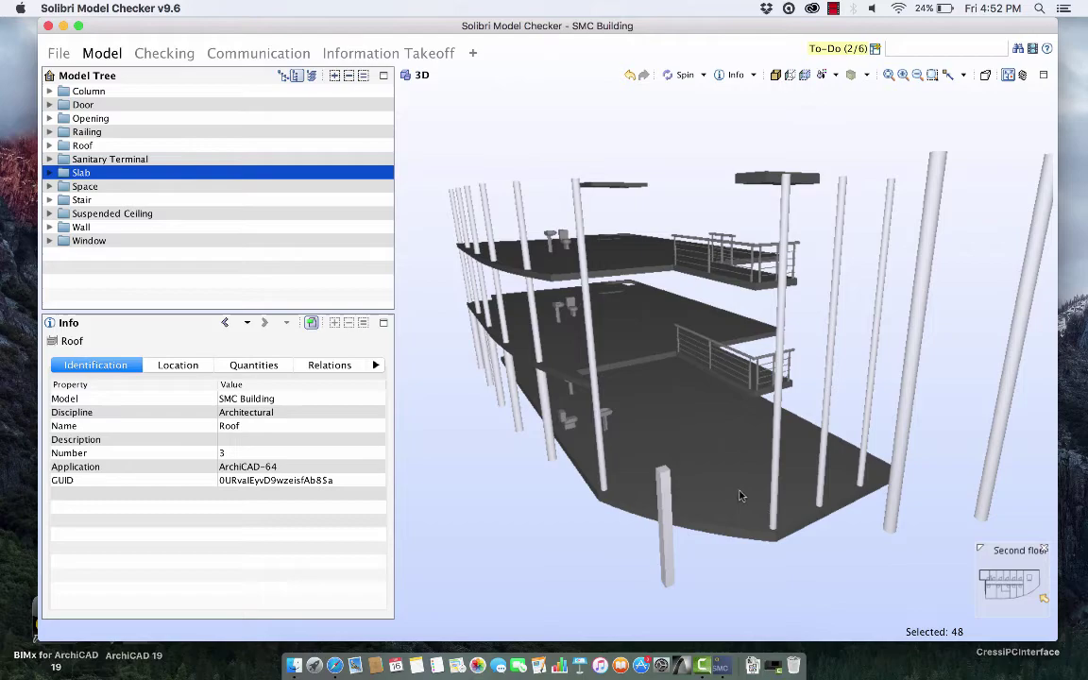
# Inspect the bottom slab's property details, then regroup the Model Tree by layer.
pyautogui.click(666, 442)
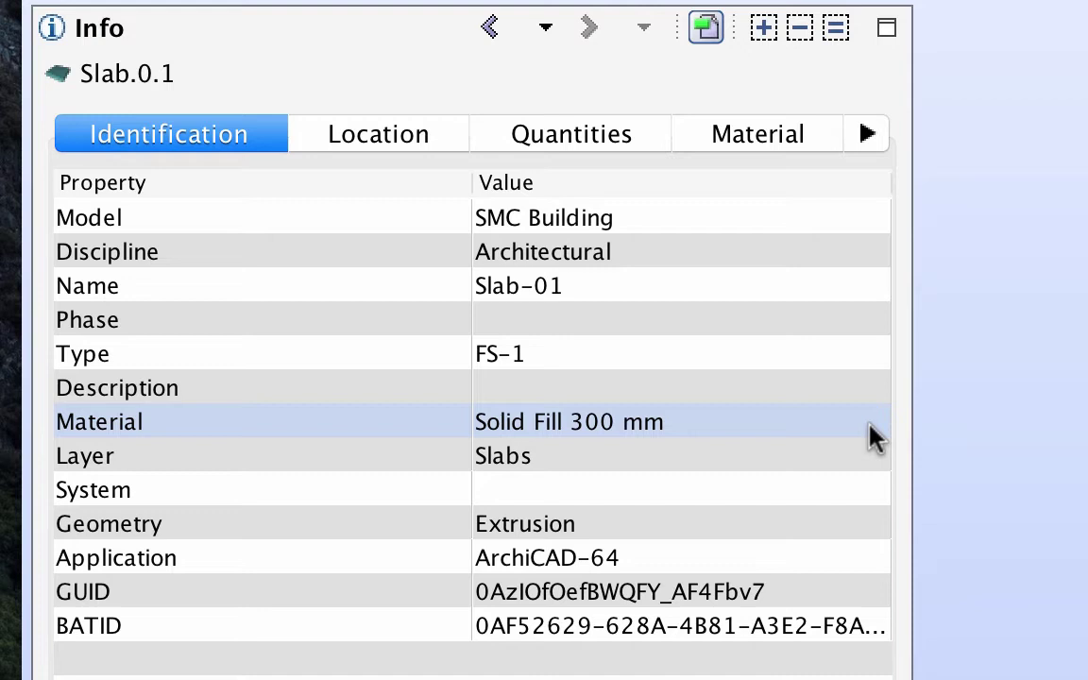
pyautogui.click(651, 557)
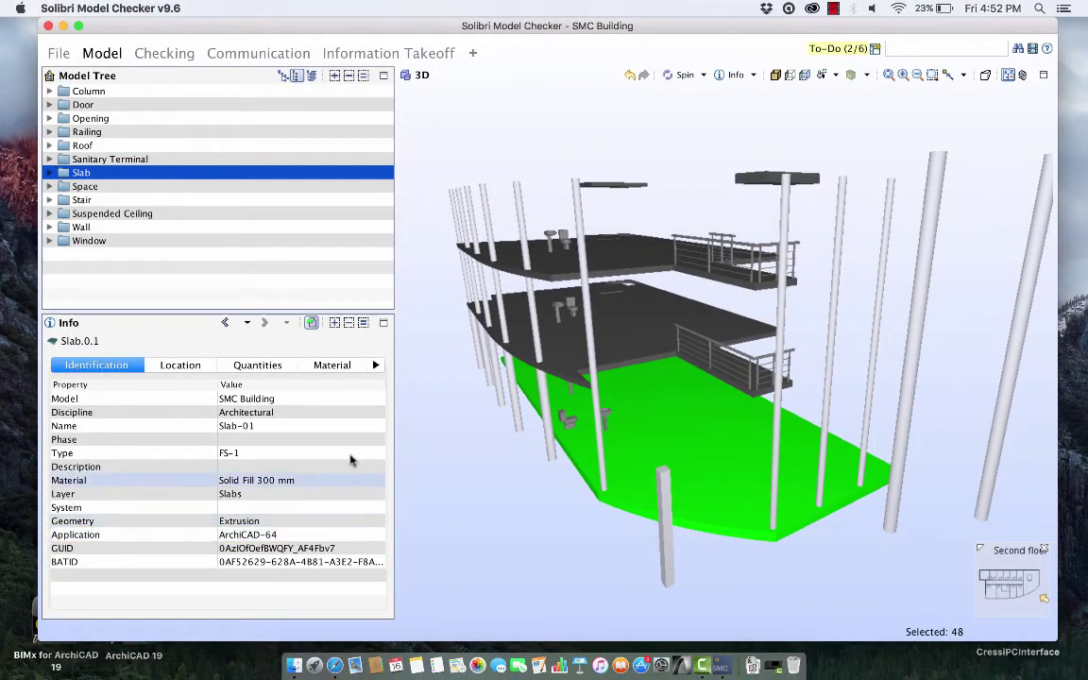
pyautogui.click(313, 77)
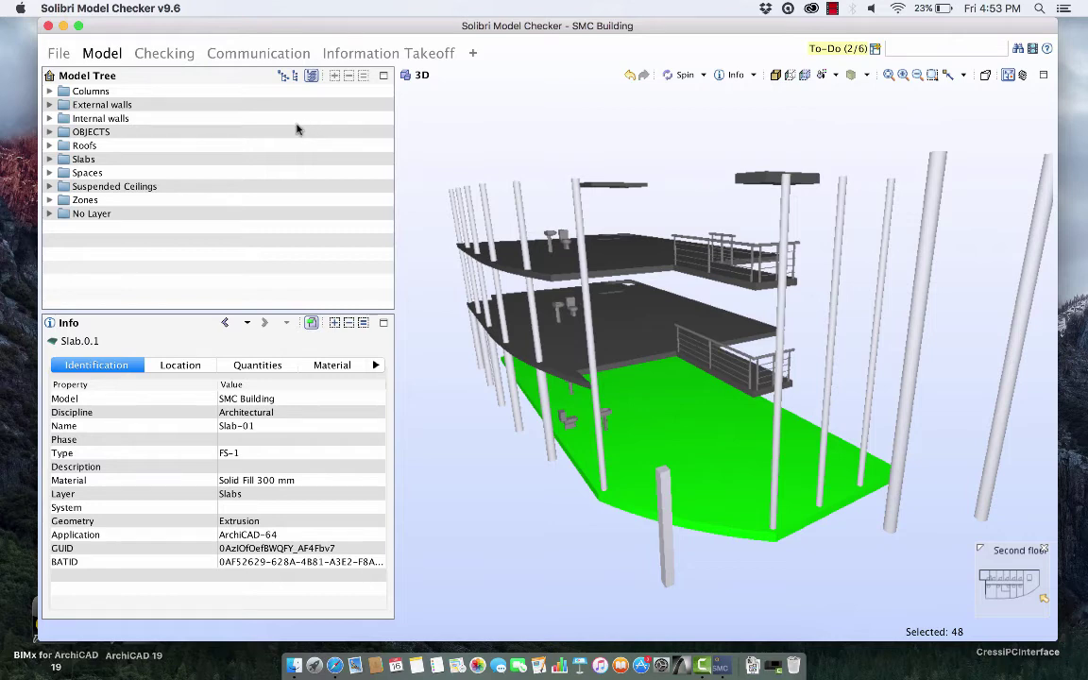
# Show only the External walls, then only the Internal walls layer, and orbit them.
pyautogui.click(119, 106)
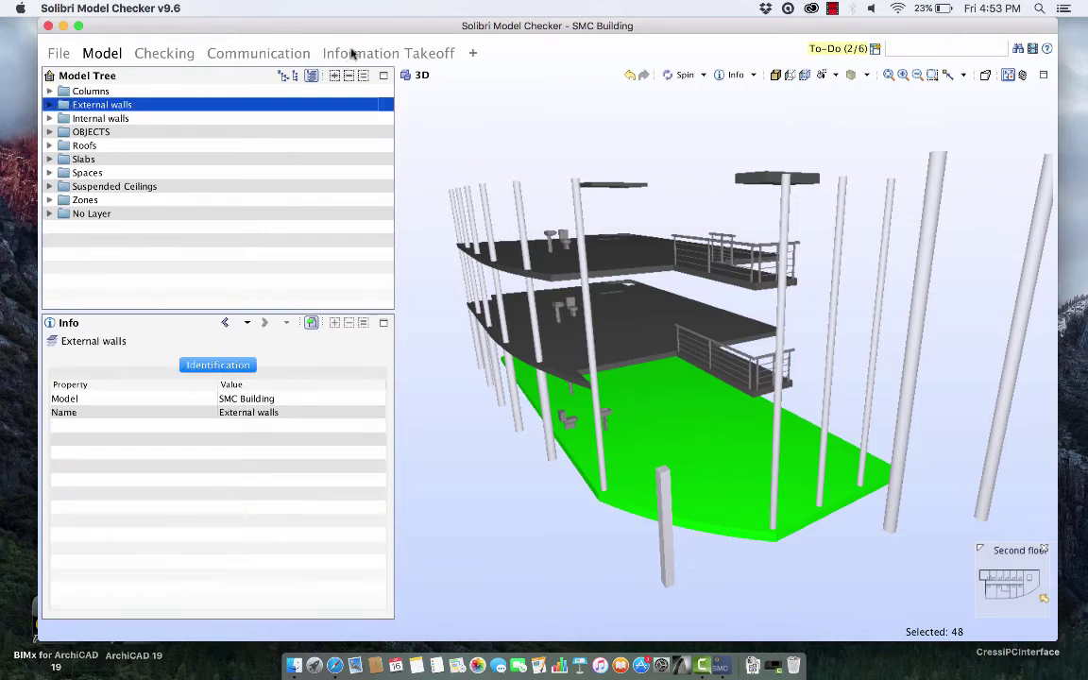
pyautogui.click(333, 75)
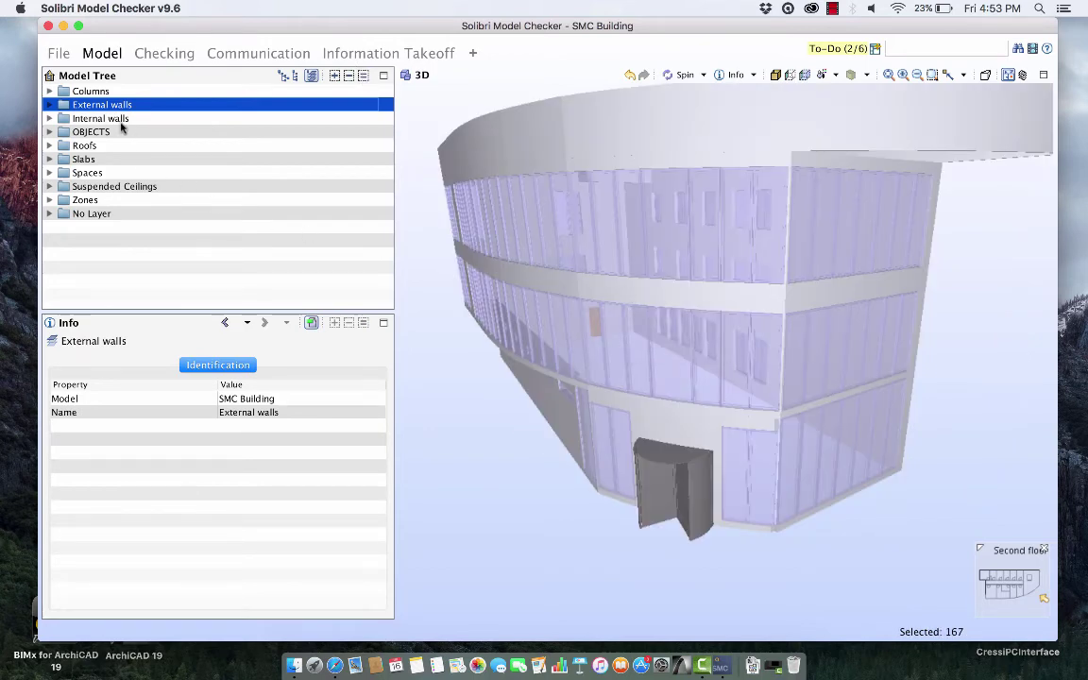
pyautogui.click(171, 119)
pyautogui.click(332, 75)
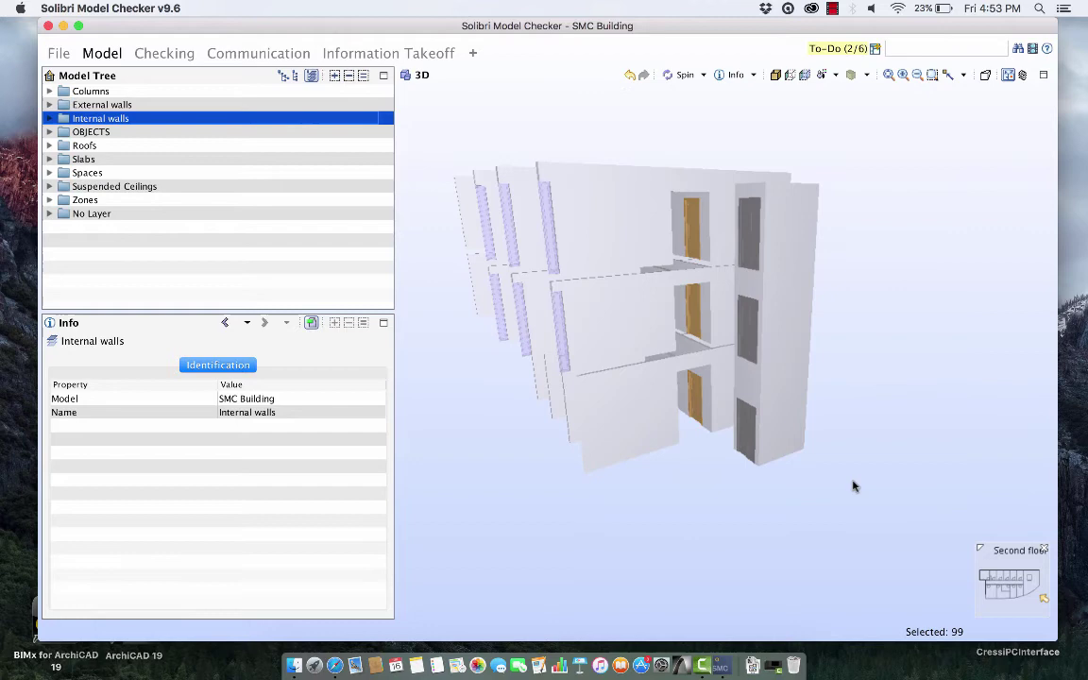
pyautogui.moveTo(769, 437); pyautogui.dragTo(789, 522)
pyautogui.scroll(5, 772, 425)
pyautogui.scroll(-8, 770, 433)
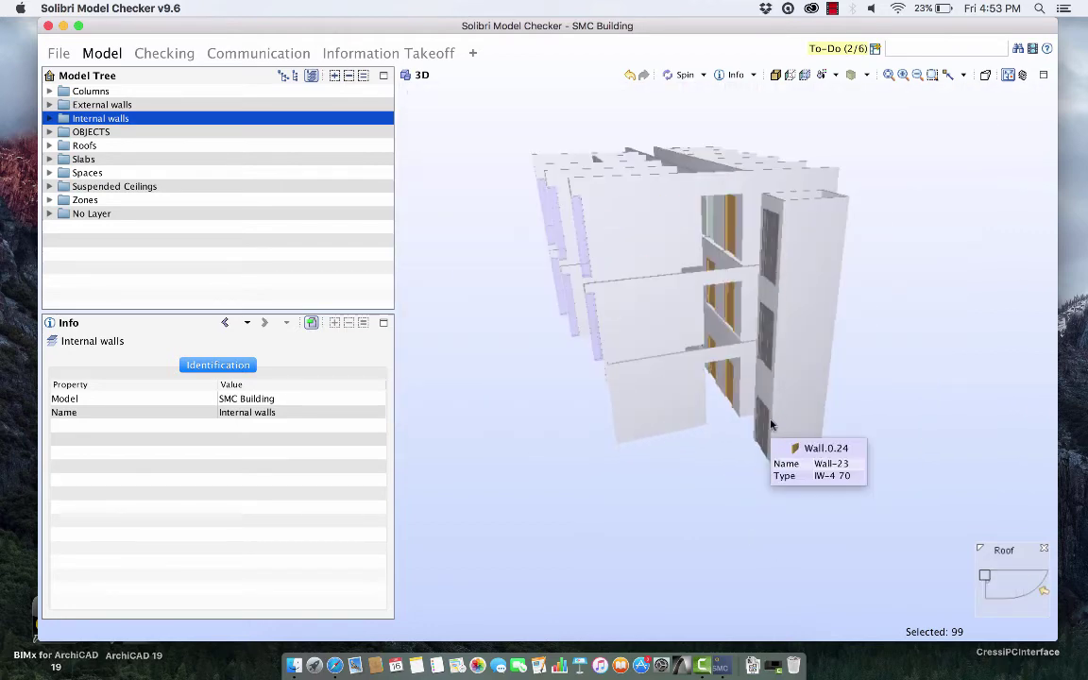
pyautogui.moveTo(713, 472); pyautogui.dragTo(728, 449)
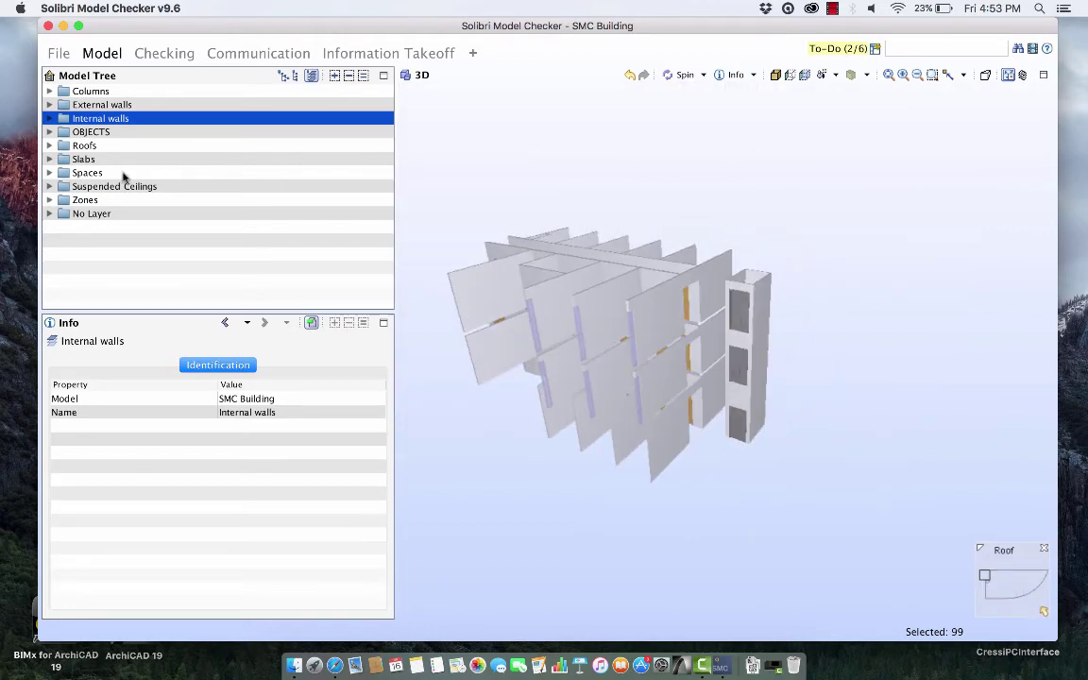
# Add the Slabs layer, select Suspended Ceilings, and zoom into the building interior.
pyautogui.click(85, 160)
pyautogui.click(310, 74)
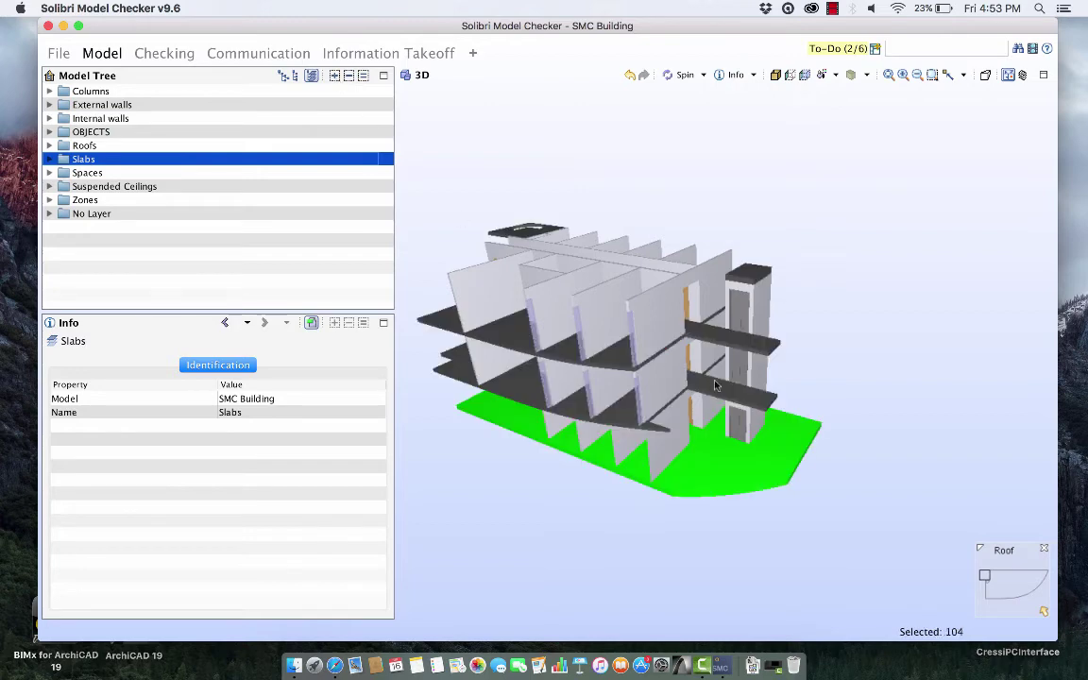
pyautogui.moveTo(771, 539); pyautogui.dragTo(702, 505)
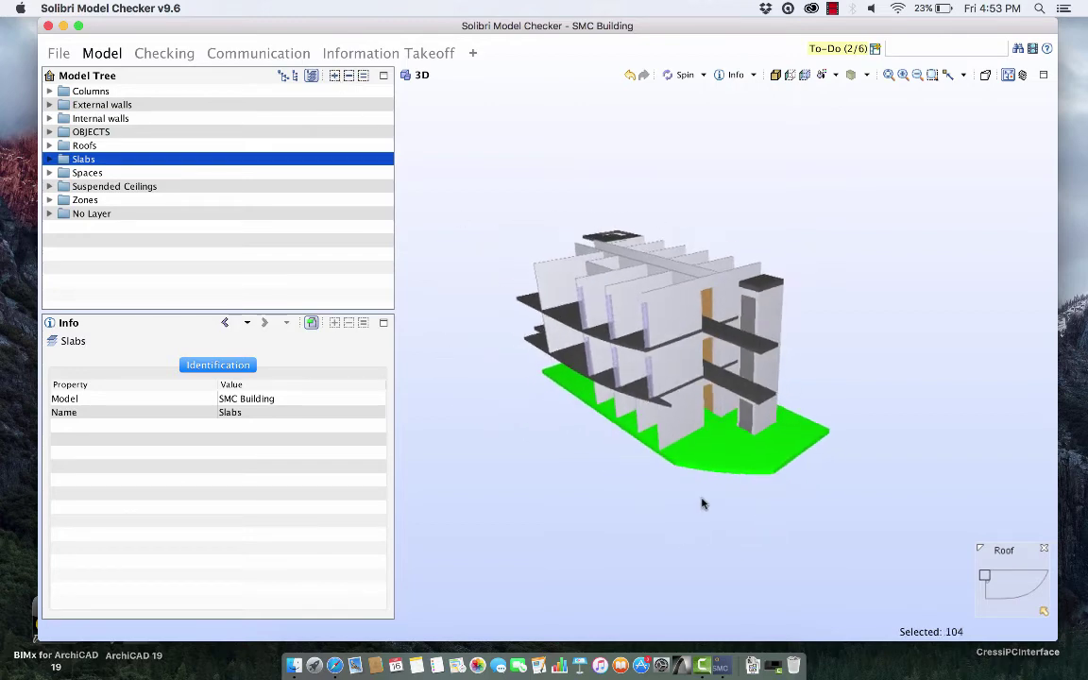
pyautogui.scroll(5, 702, 505)
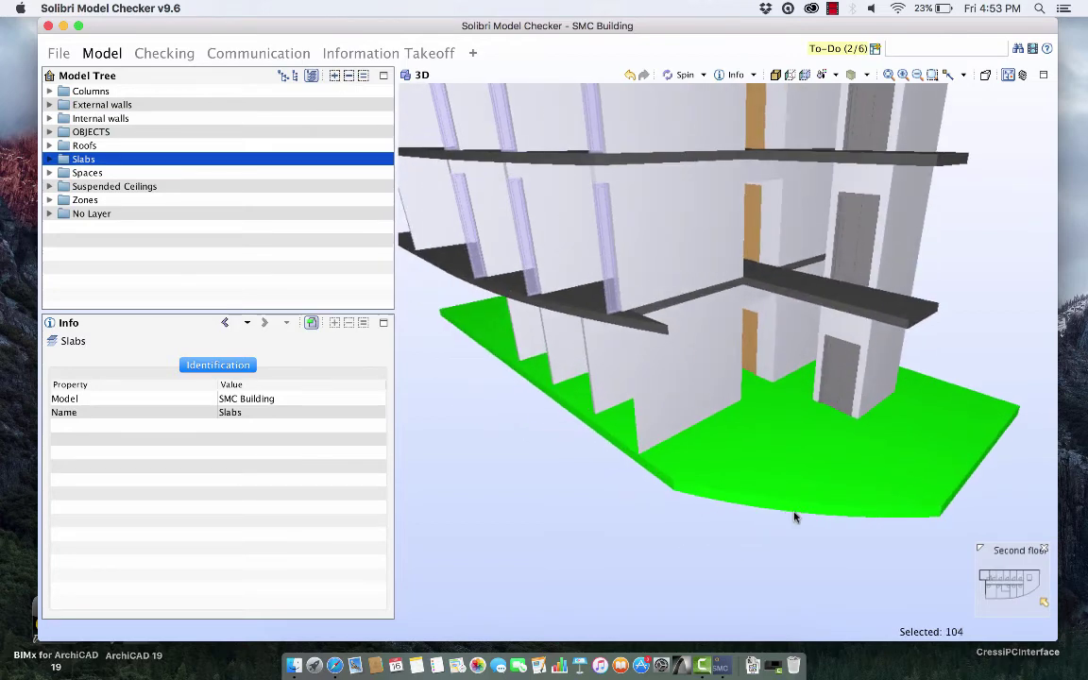
pyautogui.scroll(-5, 795, 518)
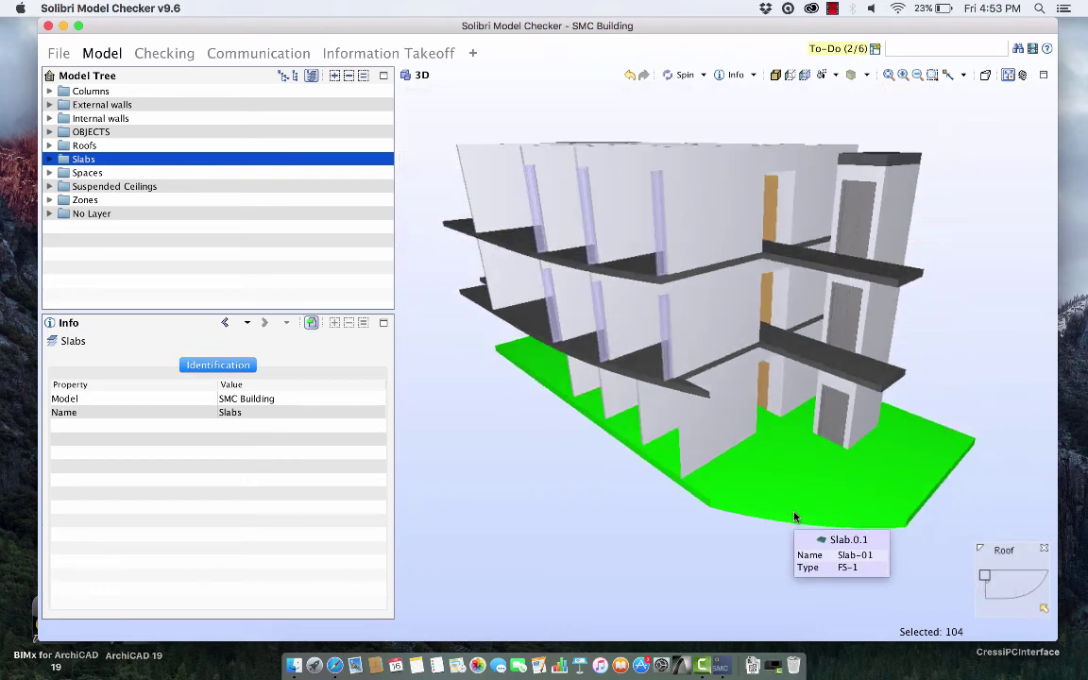
pyautogui.click(144, 188)
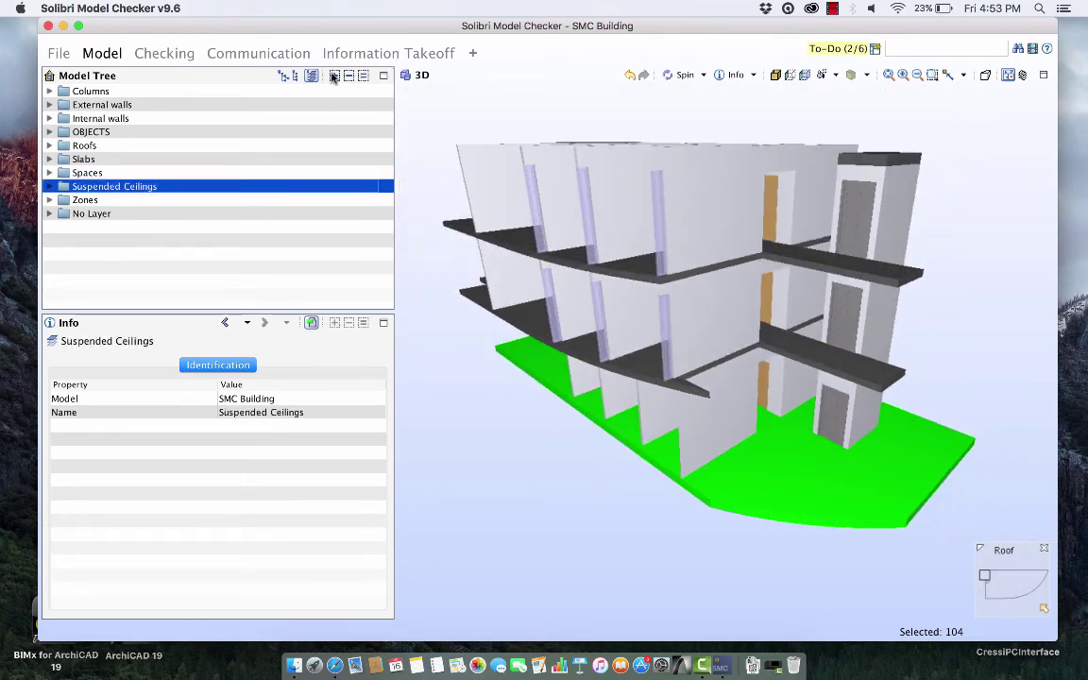
pyautogui.moveTo(515, 469); pyautogui.dragTo(649, 416)
pyautogui.scroll(5, 649, 417)
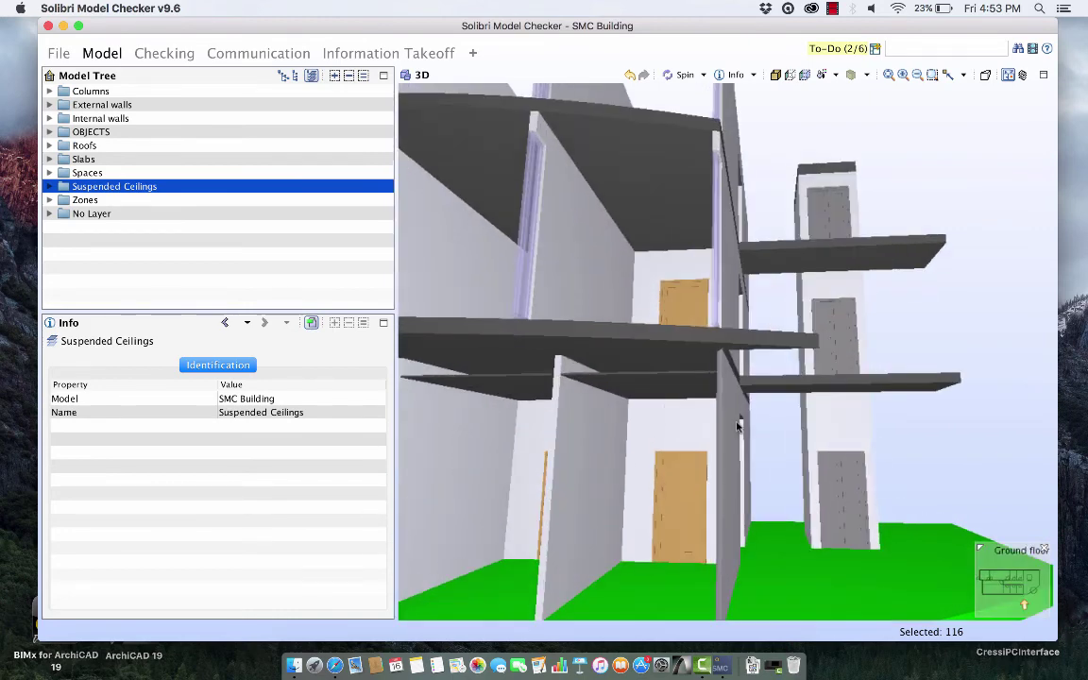
# Fit the whole building, ghost the unselected elements, then show only the internal walls and slabs.
pyautogui.click(949, 76)
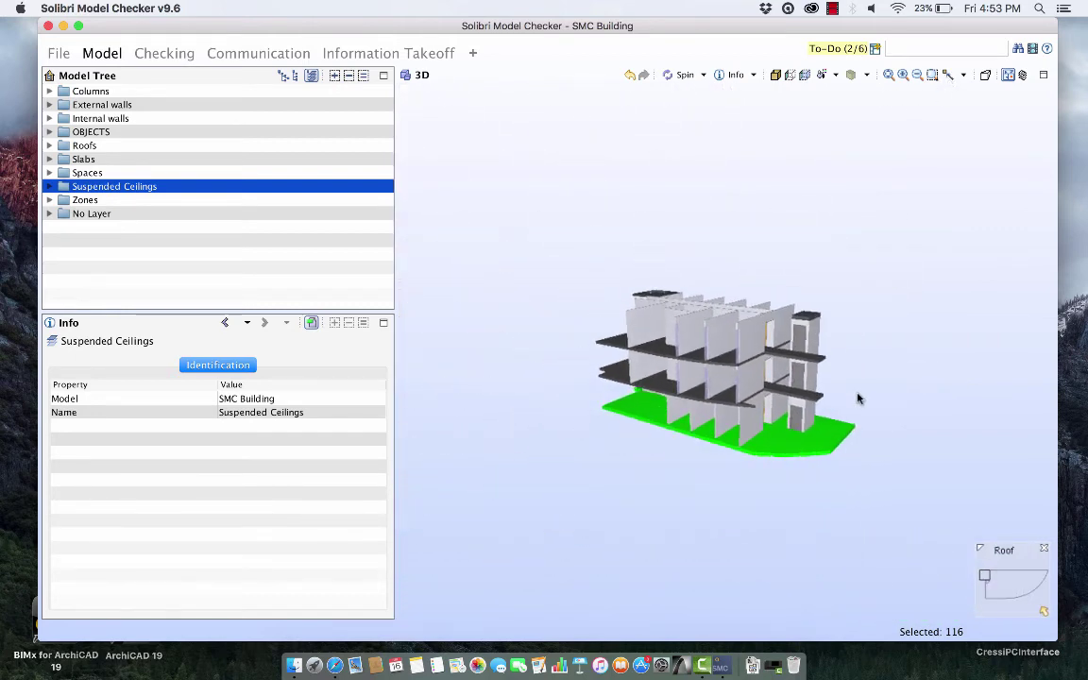
pyautogui.scroll(5, 770, 378)
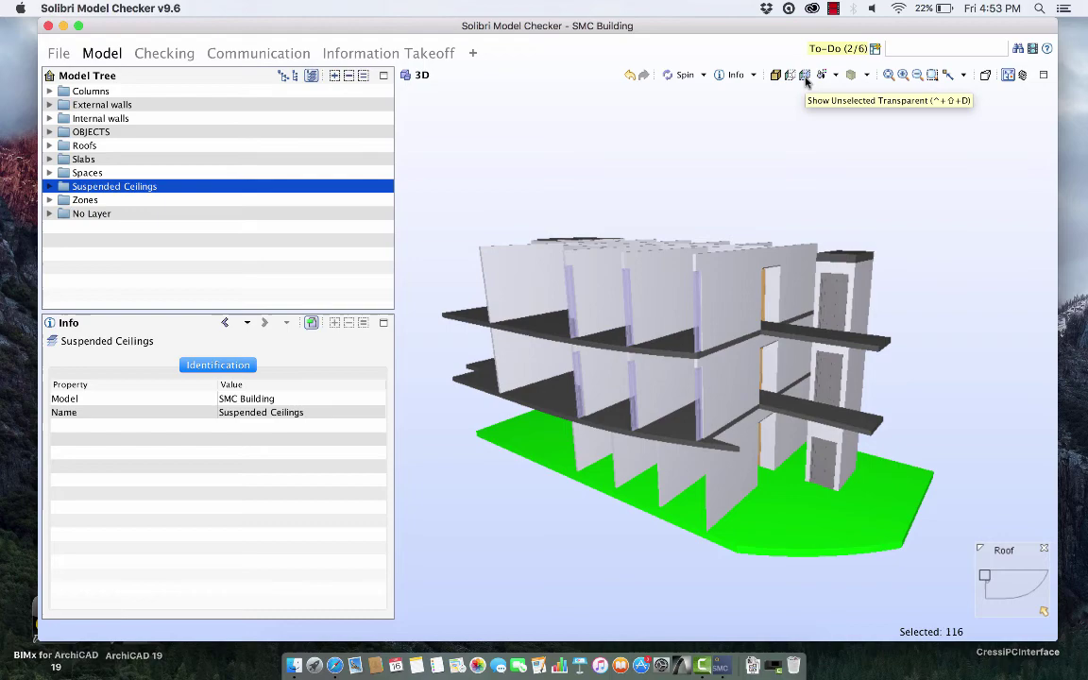
pyautogui.click(805, 77)
pyautogui.moveTo(820, 457); pyautogui.dragTo(756, 394)
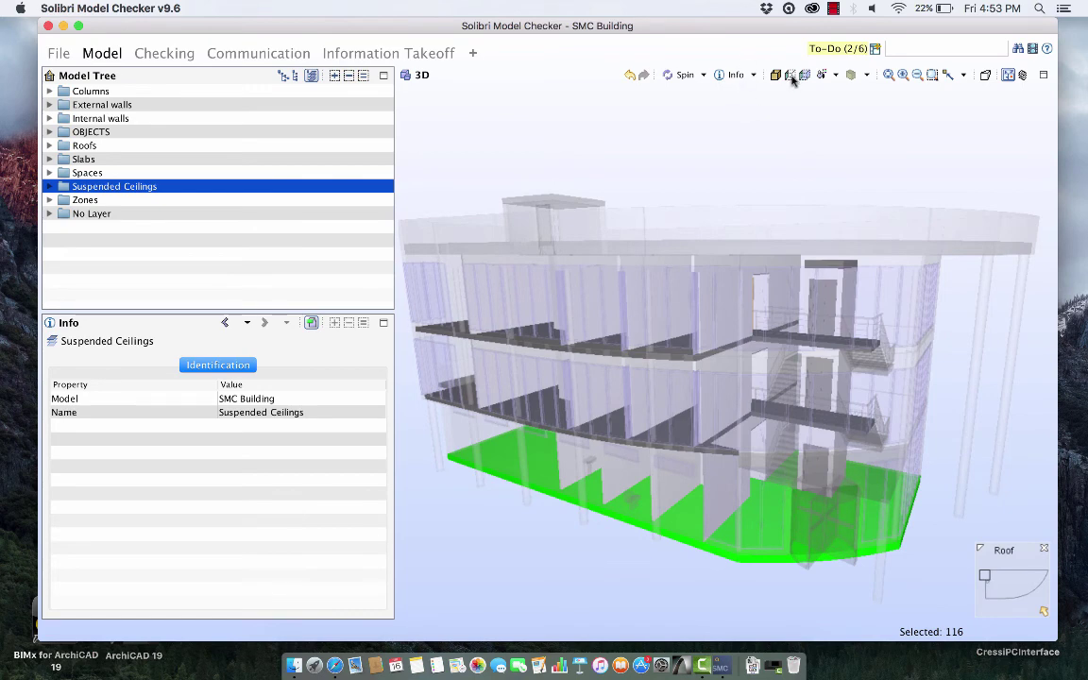
pyautogui.click(790, 75)
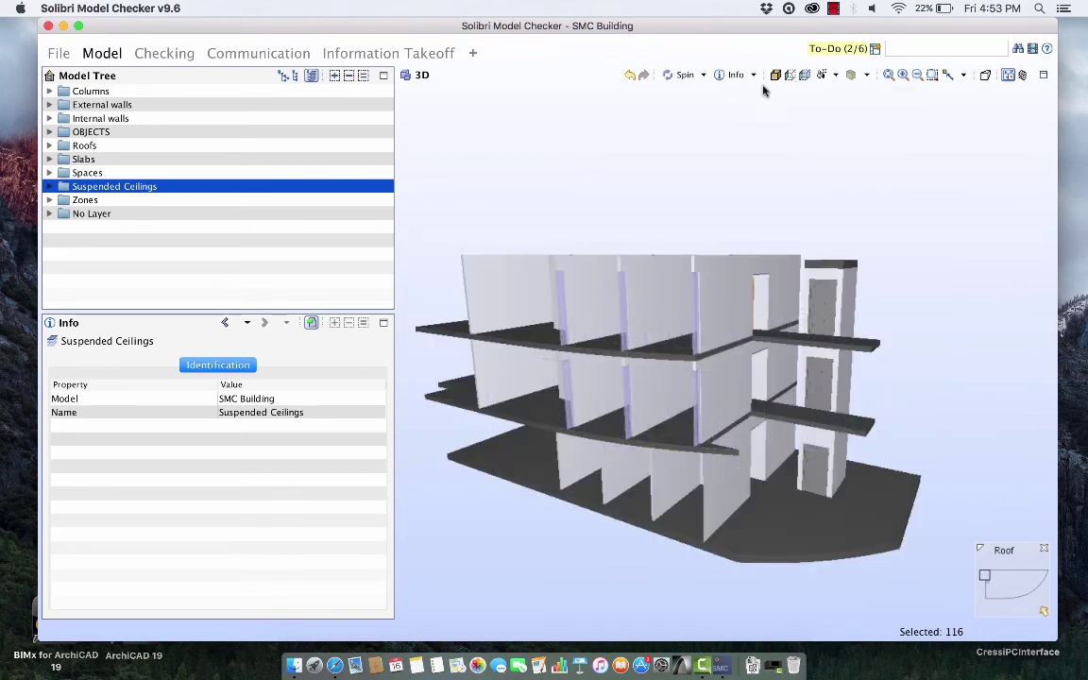
# Add the Roofs layer to the displayed internal walls and slabs and view from above.
pyautogui.click(85, 145)
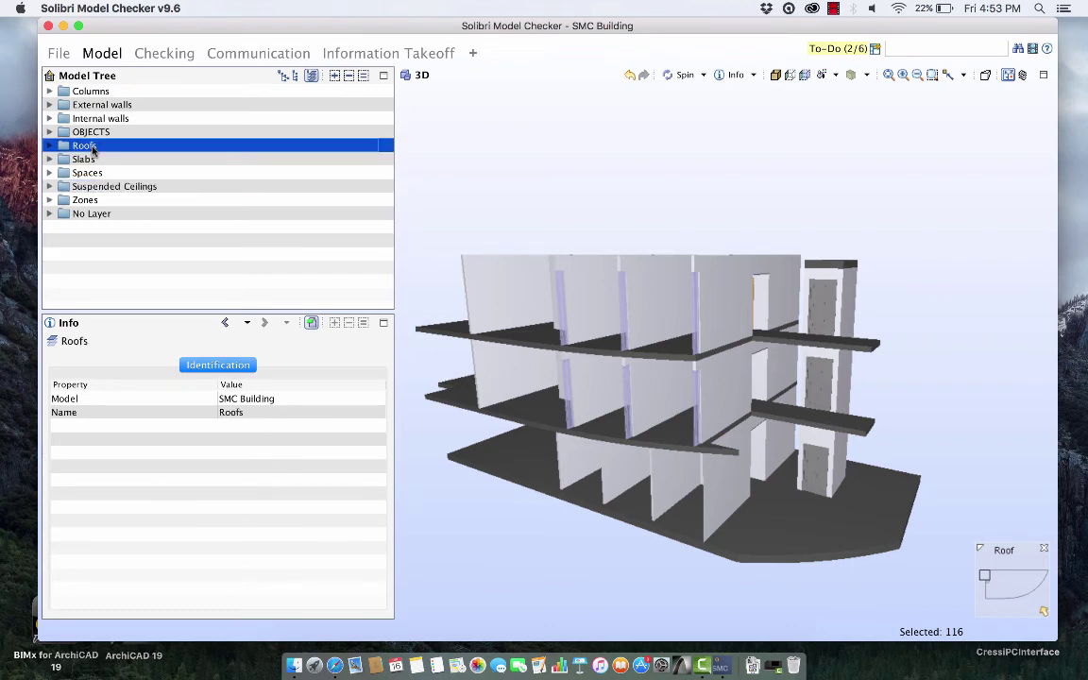
pyautogui.click(304, 75)
pyautogui.moveTo(959, 421); pyautogui.dragTo(936, 469)
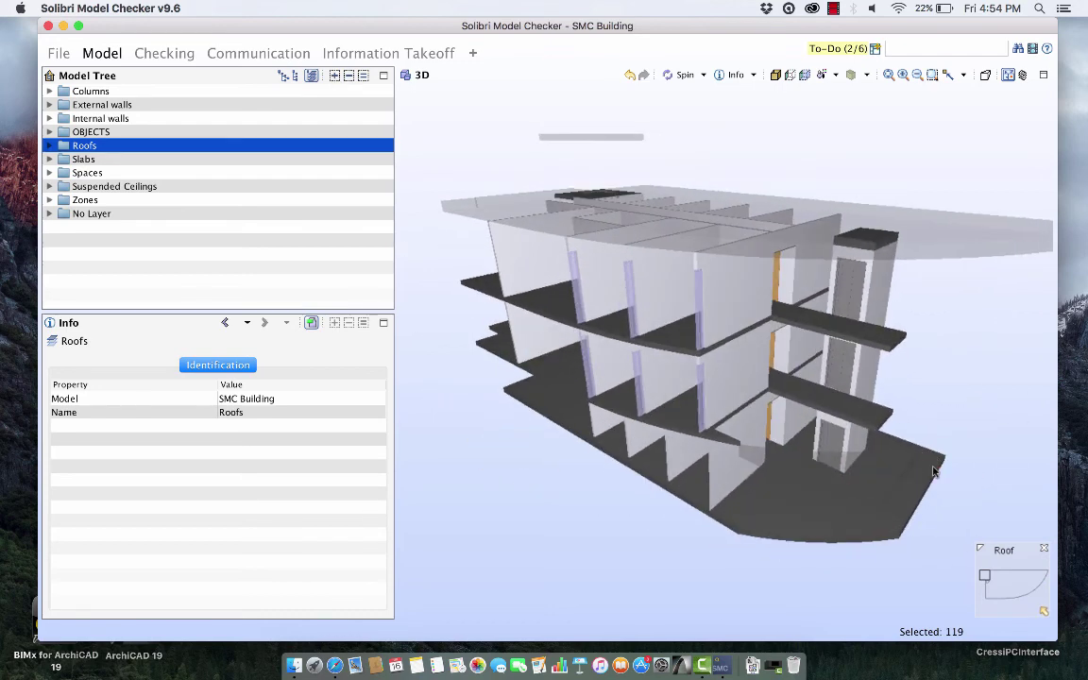
pyautogui.moveTo(933, 472)
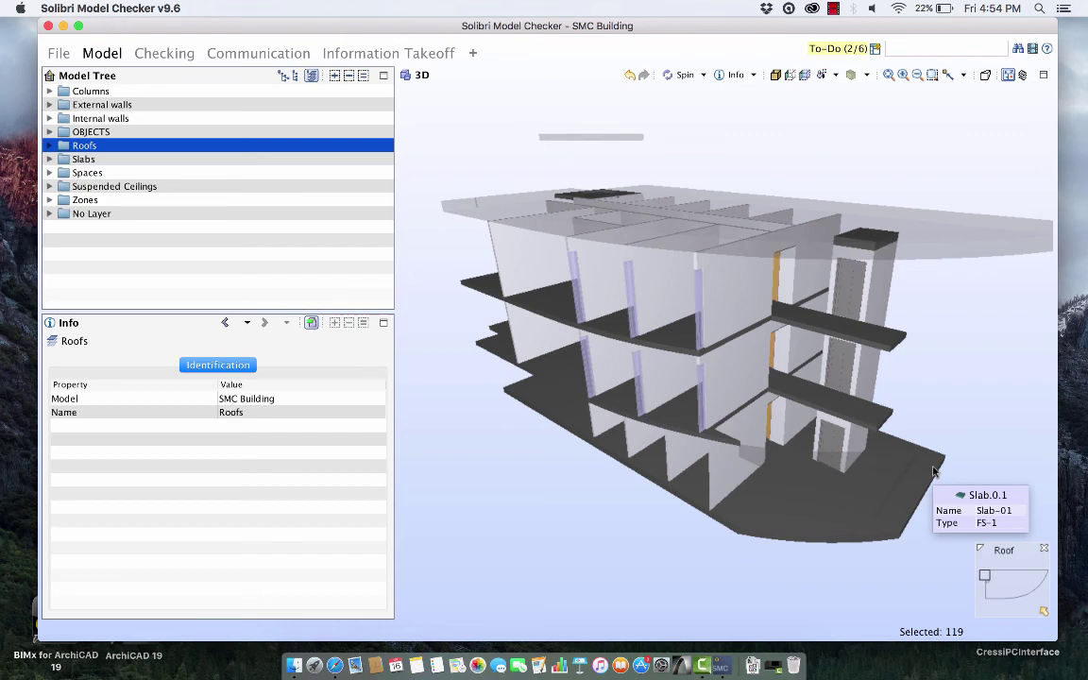